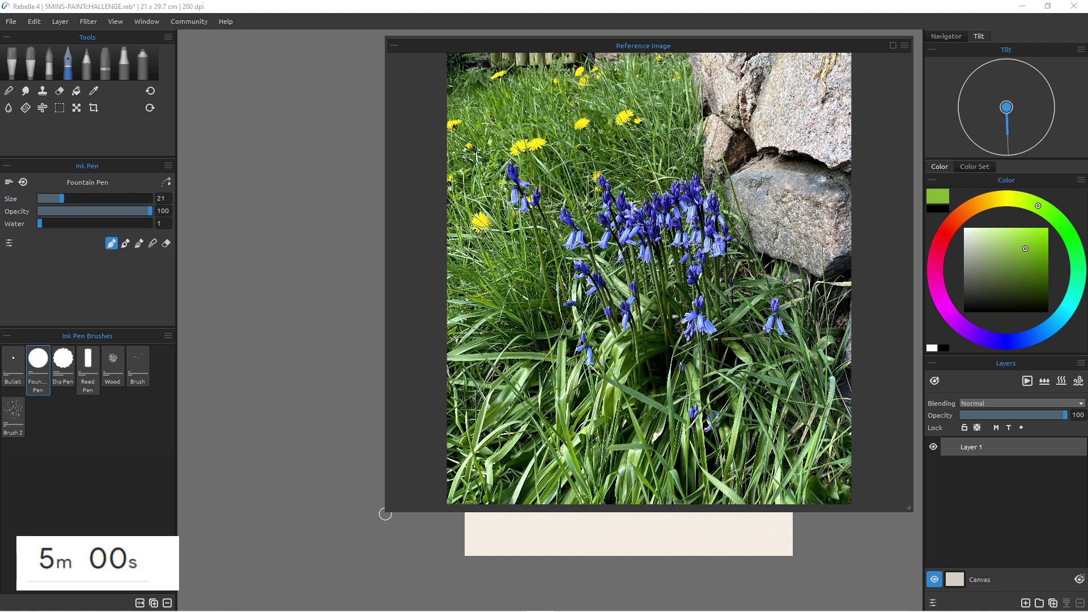
Shrink the reference image, place it beside the canvas's upper left corner, and enlarge it slightly clear of the paper.
left_click_drag(385, 512, 800, 187)
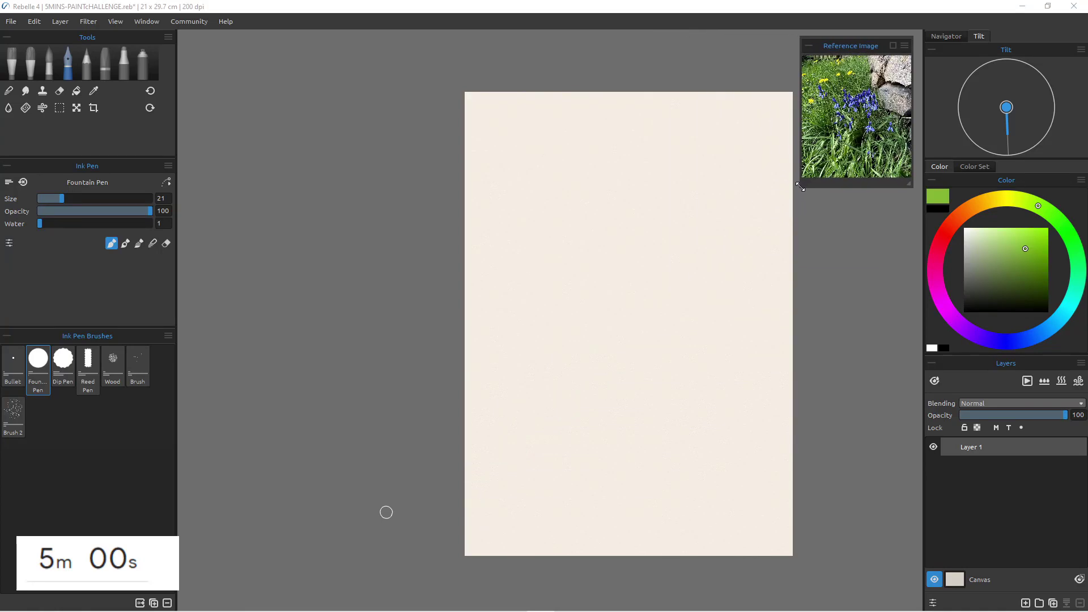
left_click_drag(839, 44, 224, 43)
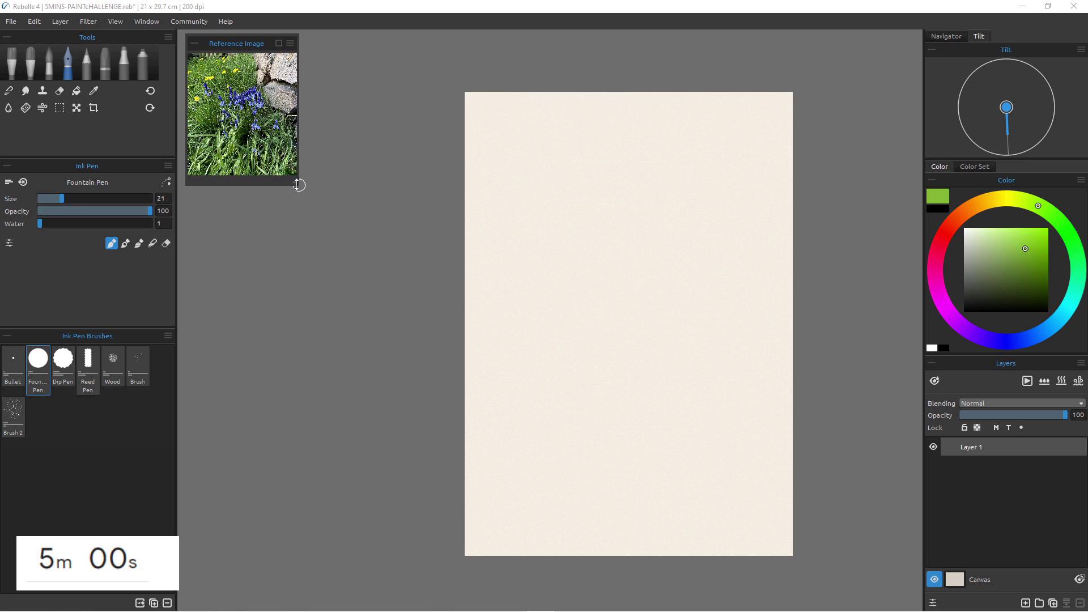
left_click_drag(296, 182, 335, 234)
mouse_move(522, 393)
left_mouse_down()
mouse_move(537, 391)
mouse_move(484, 440)
mouse_move(464, 430)
left_mouse_up()
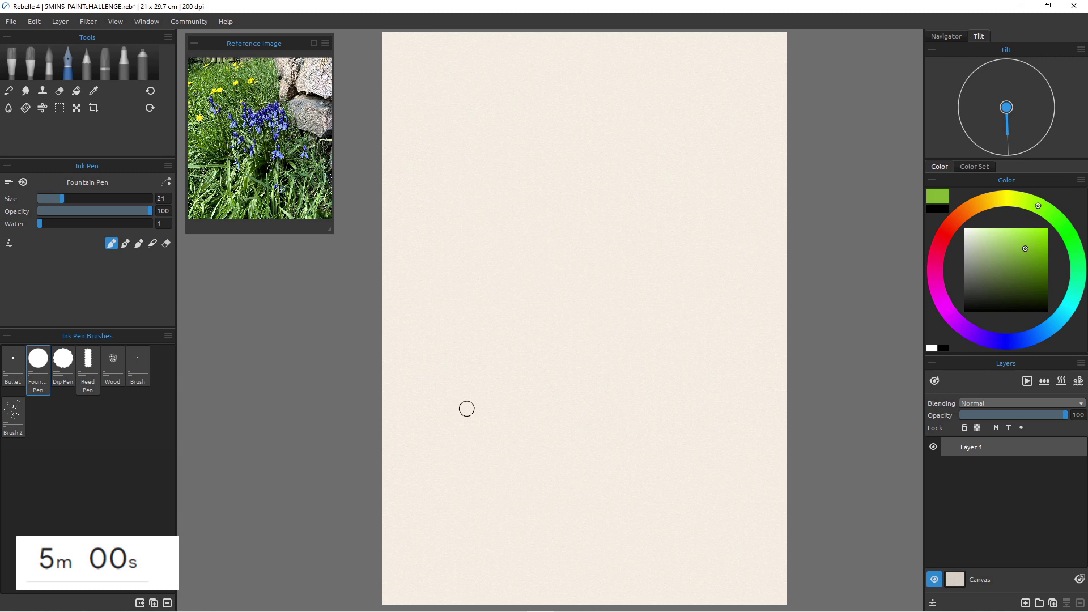
Paint a trial cluster of yellow-green bluebell petal strokes on Layer 1 with the Fountain Pen, adding a stroke in paler yellow.
left_click(1015, 199)
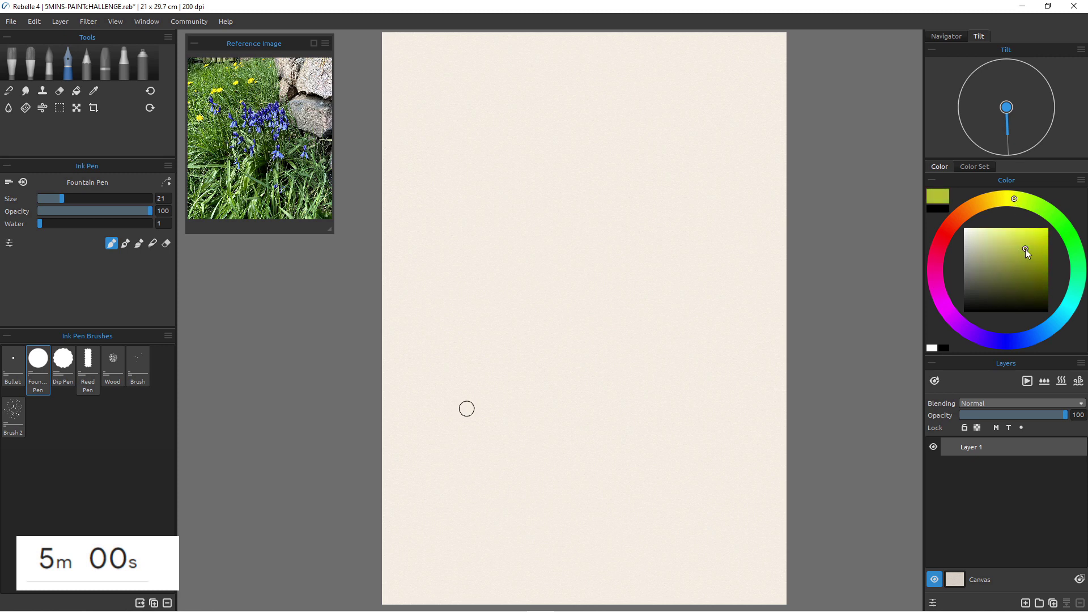
left_click_drag(1025, 249, 1034, 244)
mouse_move(626, 226)
left_mouse_down()
mouse_move(609, 184)
mouse_move(629, 230)
mouse_move(610, 236)
mouse_move(609, 263)
mouse_move(655, 248)
mouse_move(644, 278)
mouse_move(627, 271)
mouse_move(618, 309)
mouse_move(608, 302)
mouse_move(636, 289)
left_mouse_up()
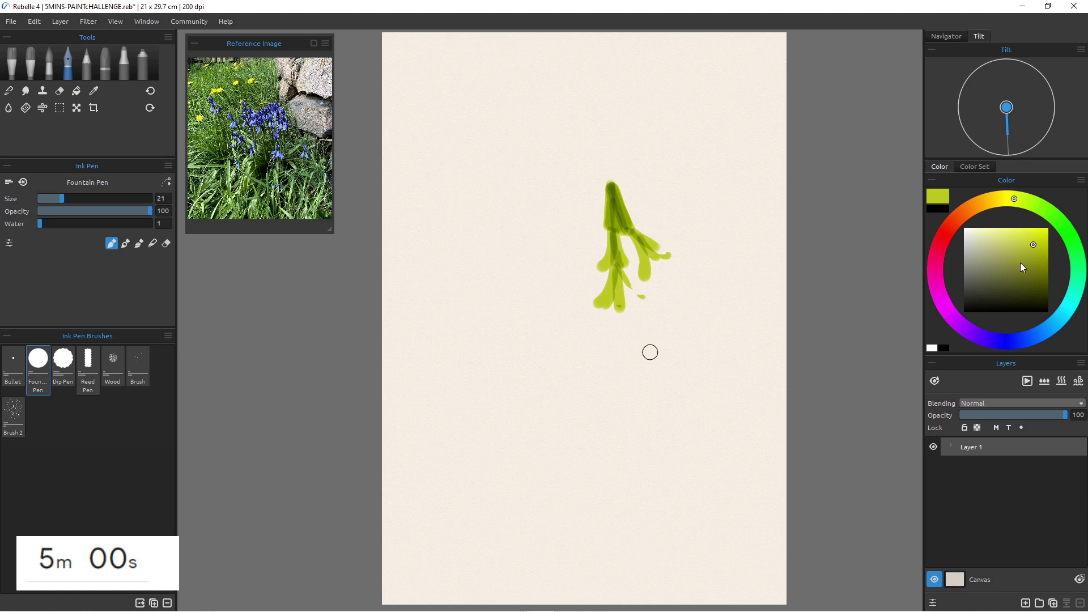
left_click(1009, 199)
left_click_drag(1036, 242, 1008, 233)
left_click_drag(628, 186, 660, 225)
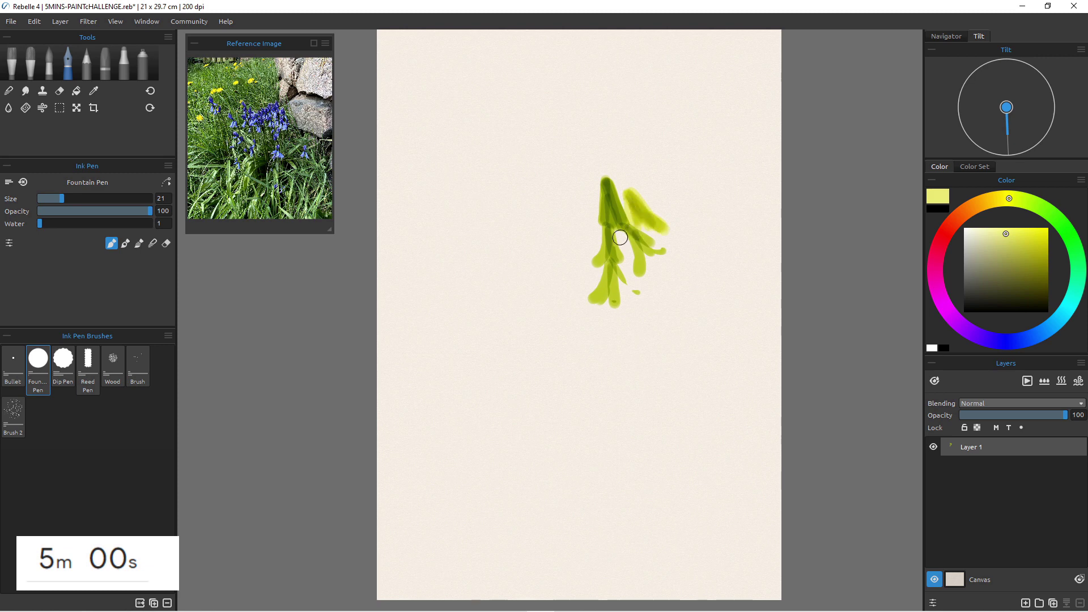
Turn Layer 1 into a masking layer and add a new layer above it.
left_click(997, 429)
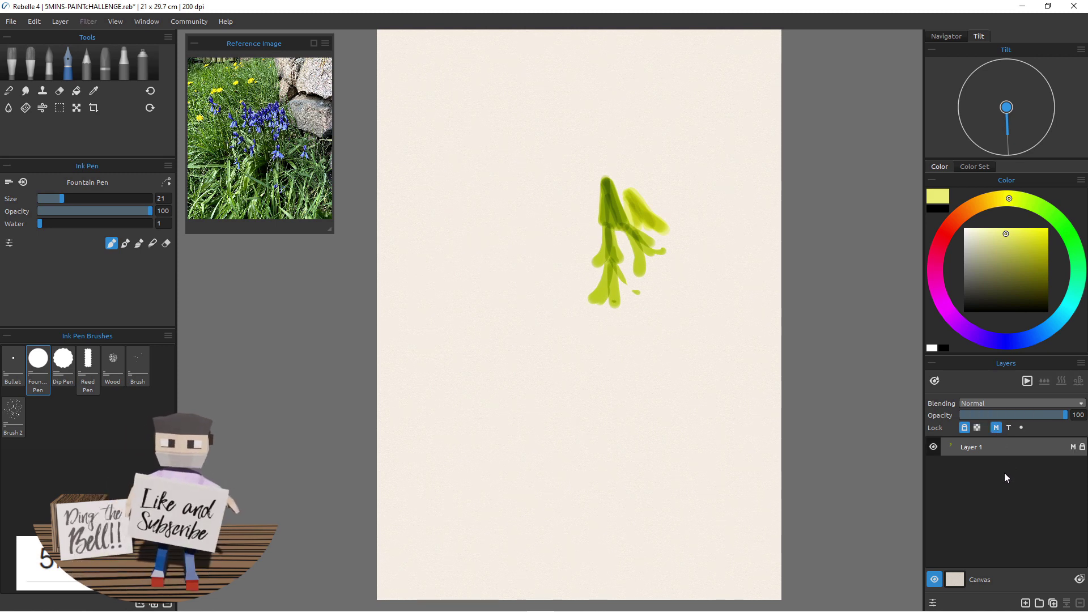
left_click(1026, 603)
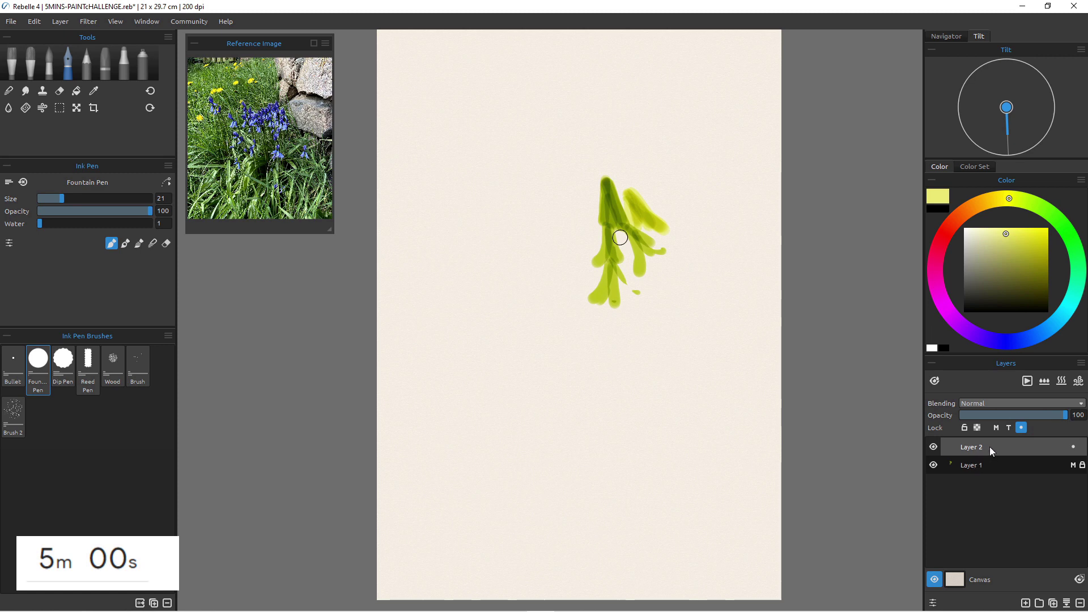
Paint a light blue wash over the masked petal strokes on Layer 2 with the watercolor Mop brush.
left_click(1062, 317)
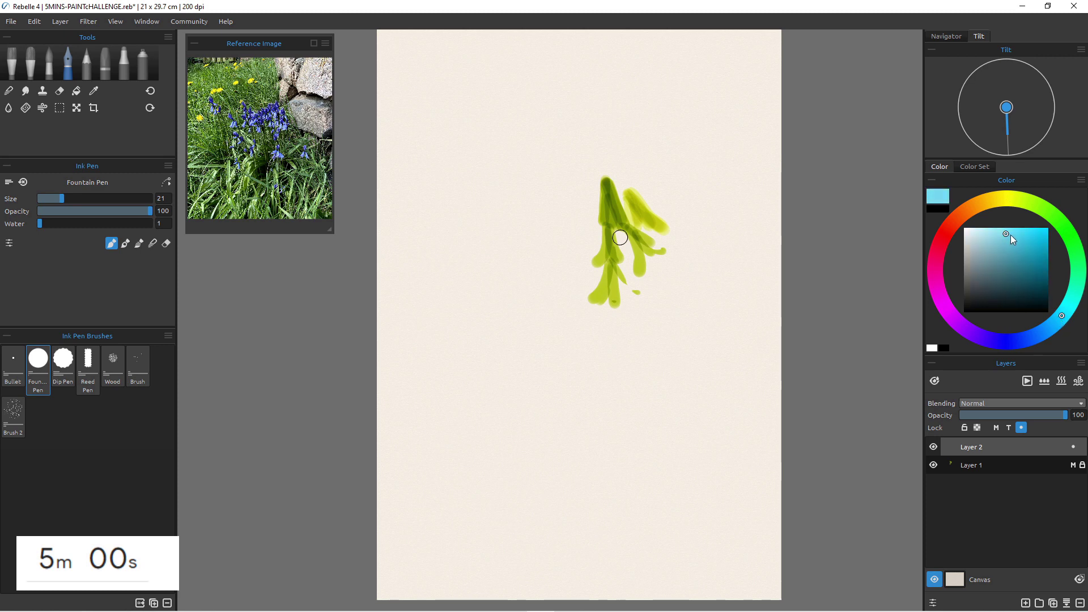
left_click(51, 60)
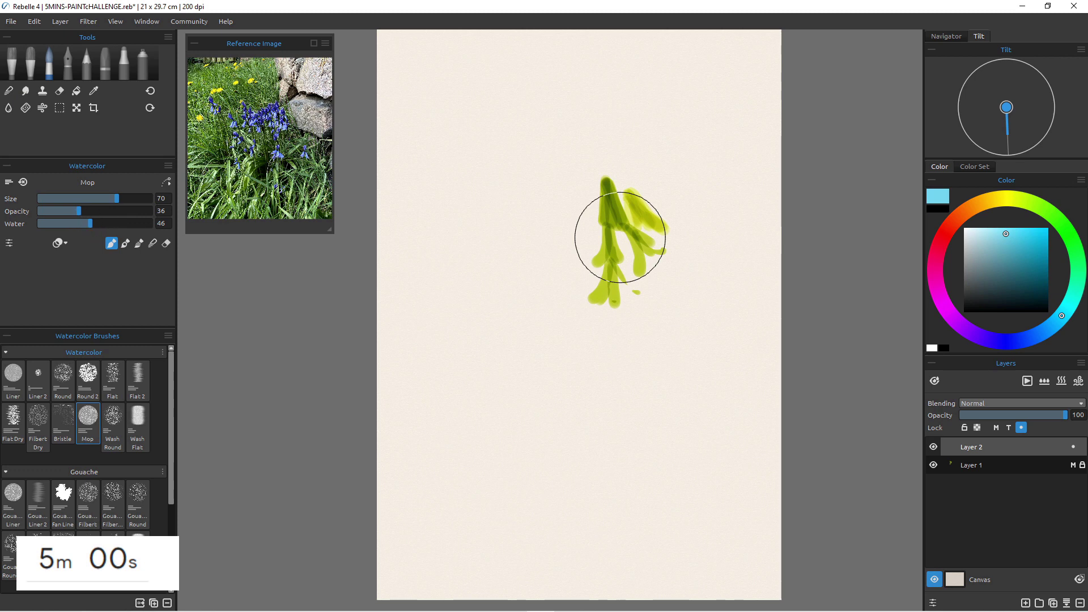
mouse_move(601, 182)
left_mouse_down()
mouse_move(643, 205)
mouse_move(612, 187)
mouse_move(663, 252)
mouse_move(577, 218)
mouse_move(563, 249)
mouse_move(582, 294)
mouse_move(590, 158)
mouse_move(565, 261)
mouse_move(510, 303)
left_mouse_up()
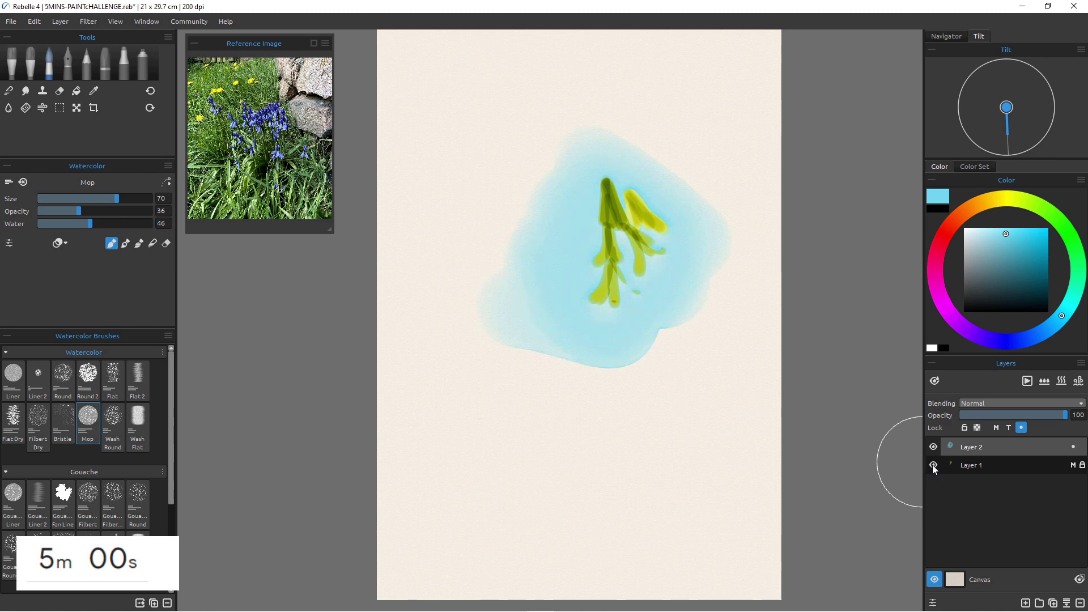
Hide and show Layer 1 repeatedly to examine how its mask affects the blue wash.
left_click(933, 465)
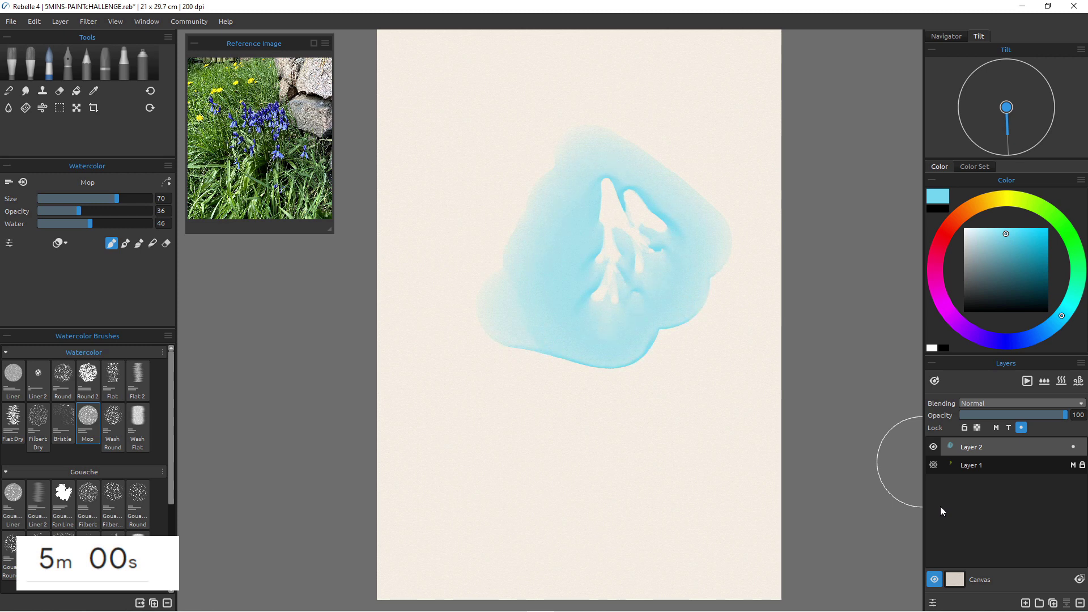
left_click(934, 465)
left_click(933, 466)
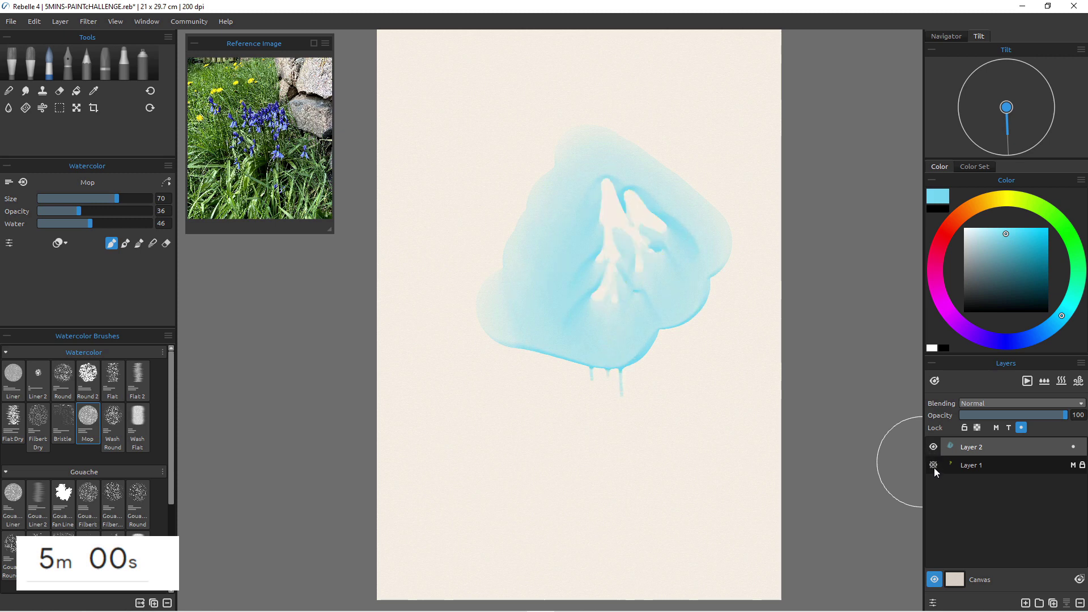
left_click(934, 466)
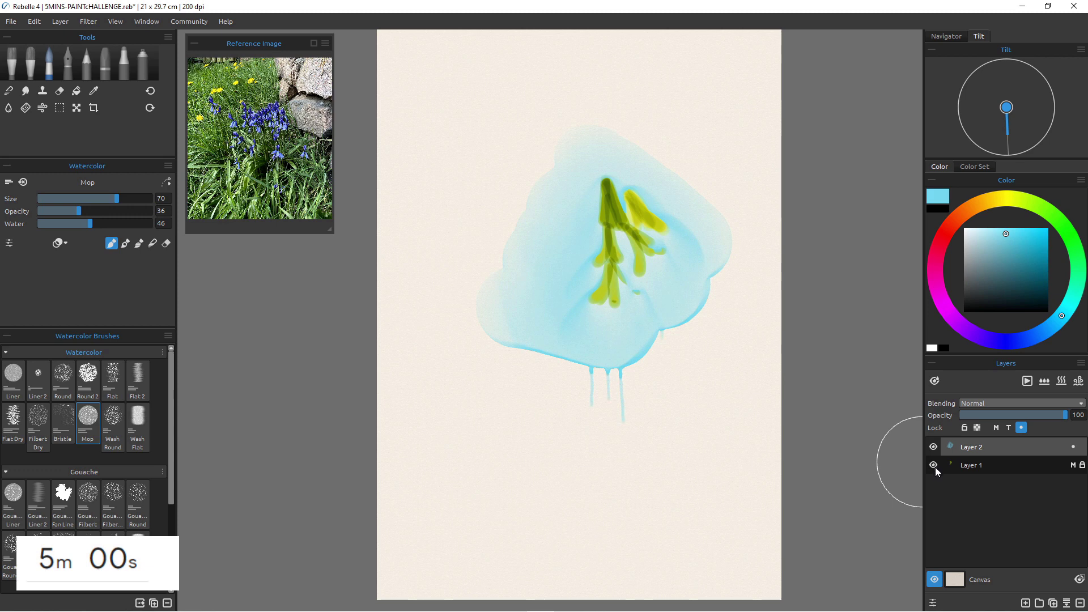
left_click(934, 465)
left_click(934, 465)
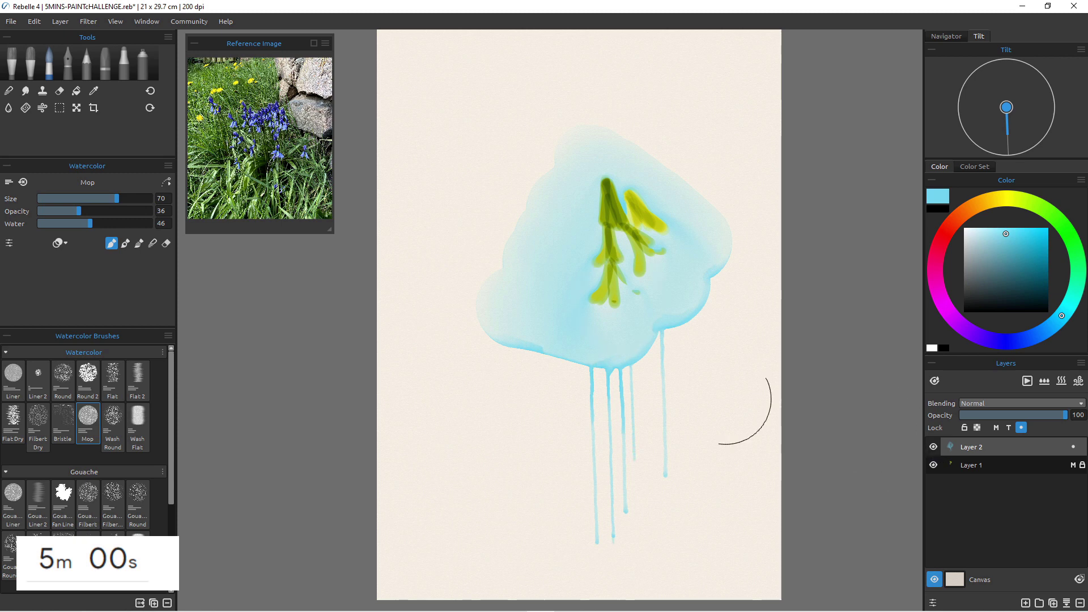
Clear and remove the blue wash layer, then unmask Layer 1 and erase its trial strokes.
key("Delete")
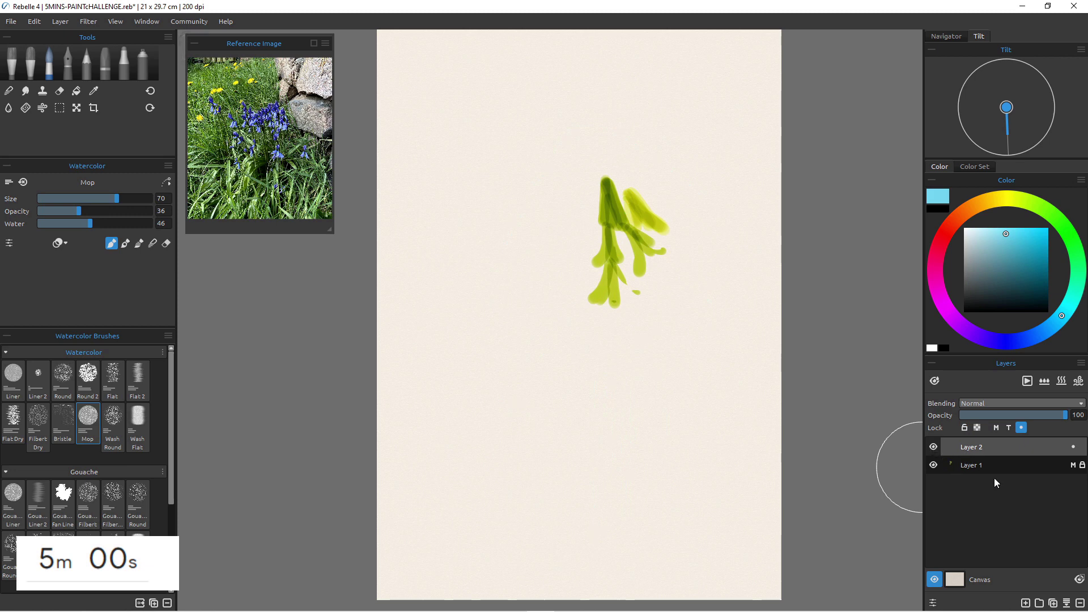
left_click(1080, 603)
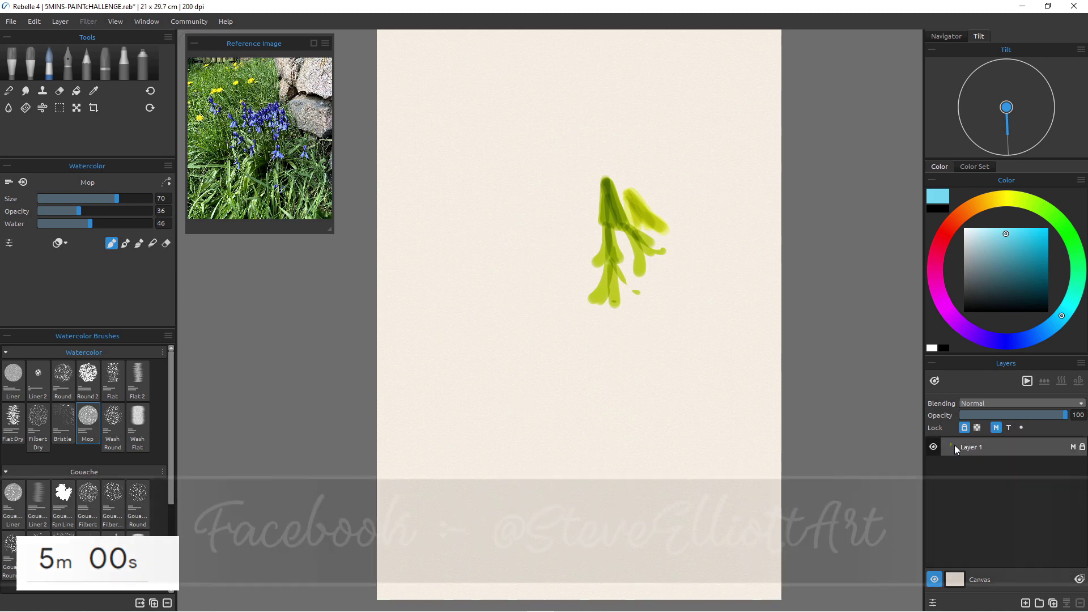
left_click(997, 428)
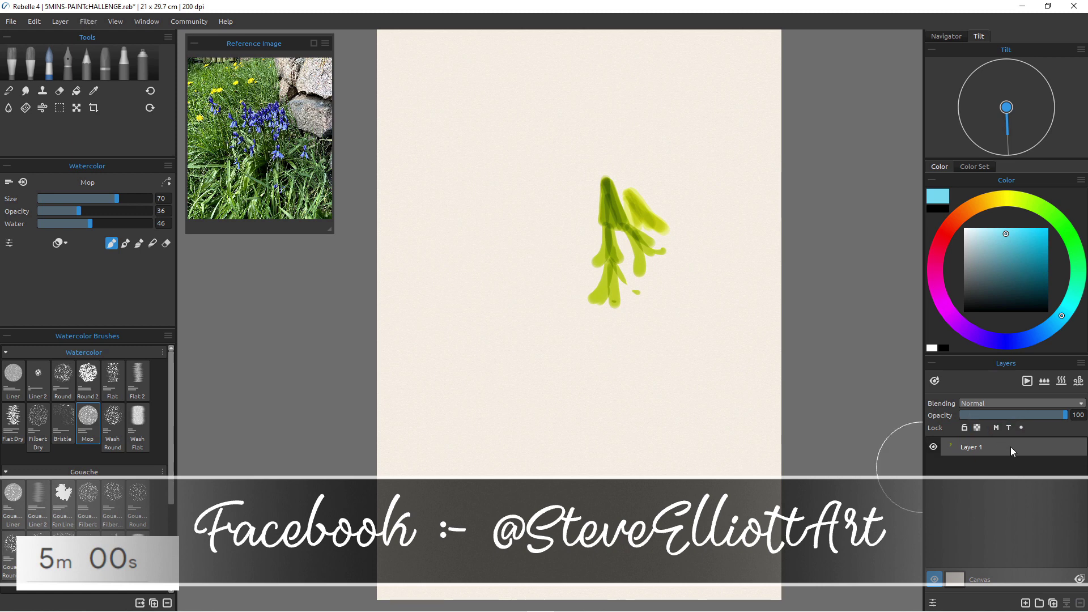
key("Delete")
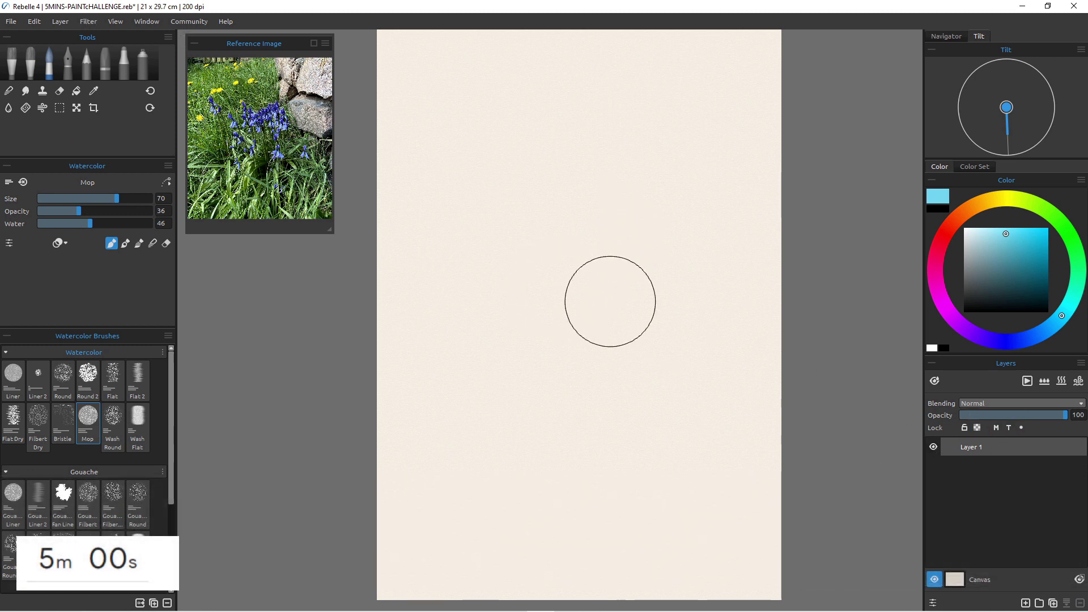
Paint a main cluster of pale yellow-green bluebell shapes in the canvas's upper right half with the Fountain Pen.
left_click(68, 65)
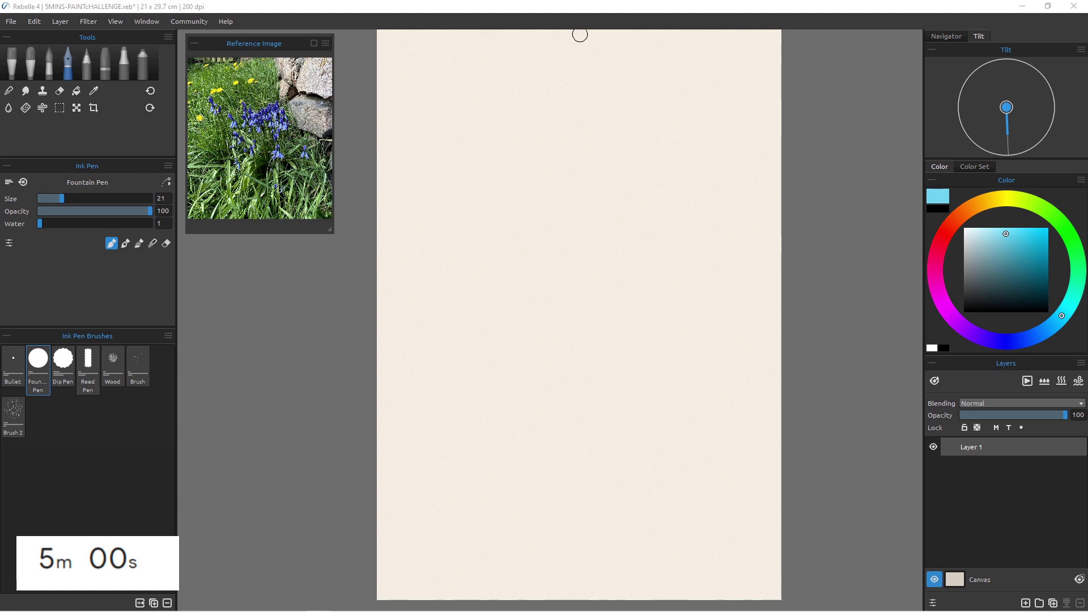
left_click(1012, 199)
left_click_drag(1010, 234, 1014, 242)
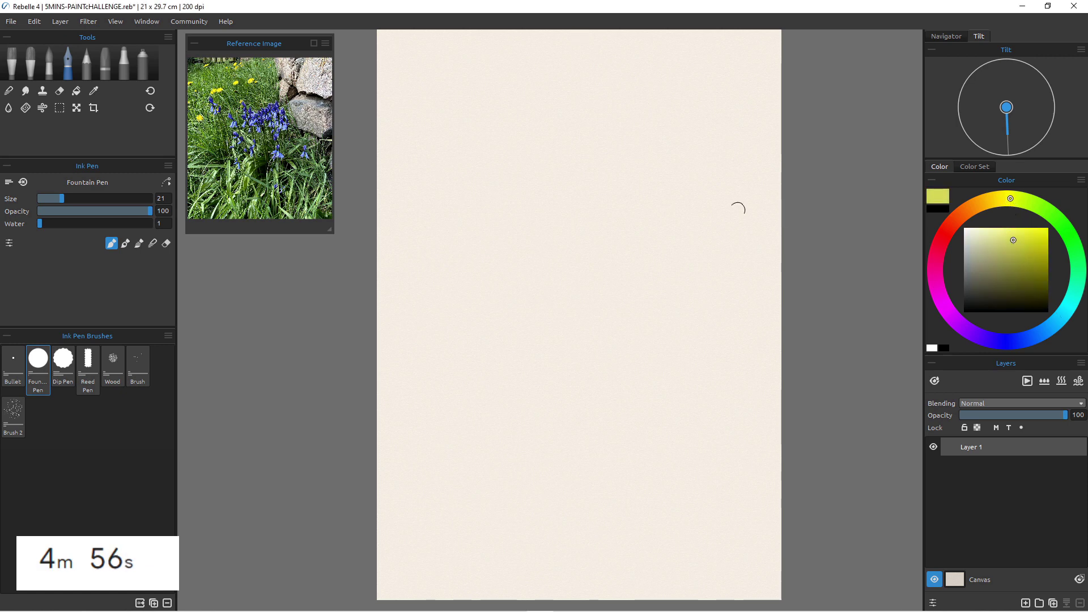
left_click_drag(736, 209, 675, 238)
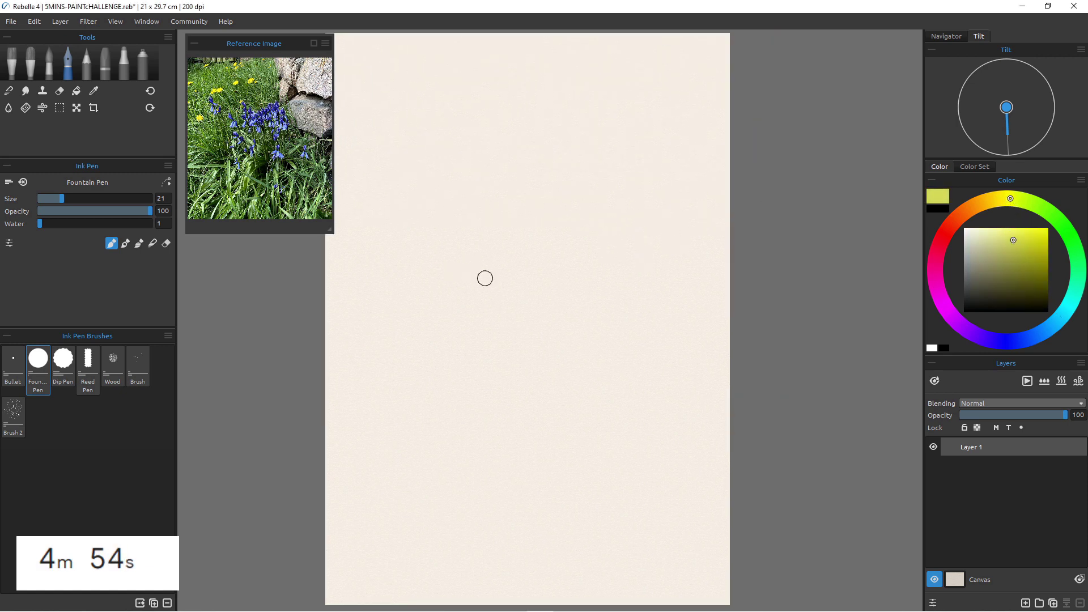
left_click_drag(528, 282, 556, 292)
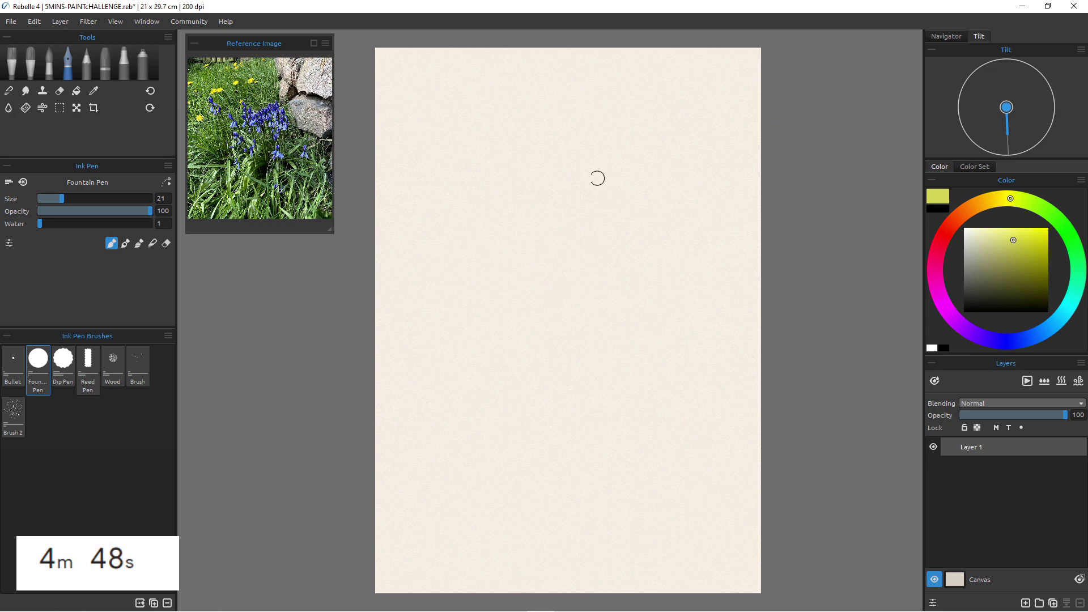
mouse_move(584, 197)
left_mouse_down()
mouse_move(593, 234)
mouse_move(585, 201)
mouse_move(588, 222)
mouse_move(603, 212)
mouse_move(605, 232)
mouse_move(607, 216)
mouse_move(597, 203)
mouse_move(601, 224)
mouse_move(584, 217)
mouse_move(585, 205)
mouse_move(608, 267)
mouse_move(575, 228)
left_mouse_up()
mouse_move(578, 232)
left_mouse_down()
mouse_move(558, 246)
mouse_move(560, 259)
mouse_move(586, 264)
mouse_move(614, 240)
mouse_move(642, 254)
mouse_move(620, 238)
mouse_move(637, 254)
mouse_move(625, 262)
mouse_move(630, 232)
left_mouse_up()
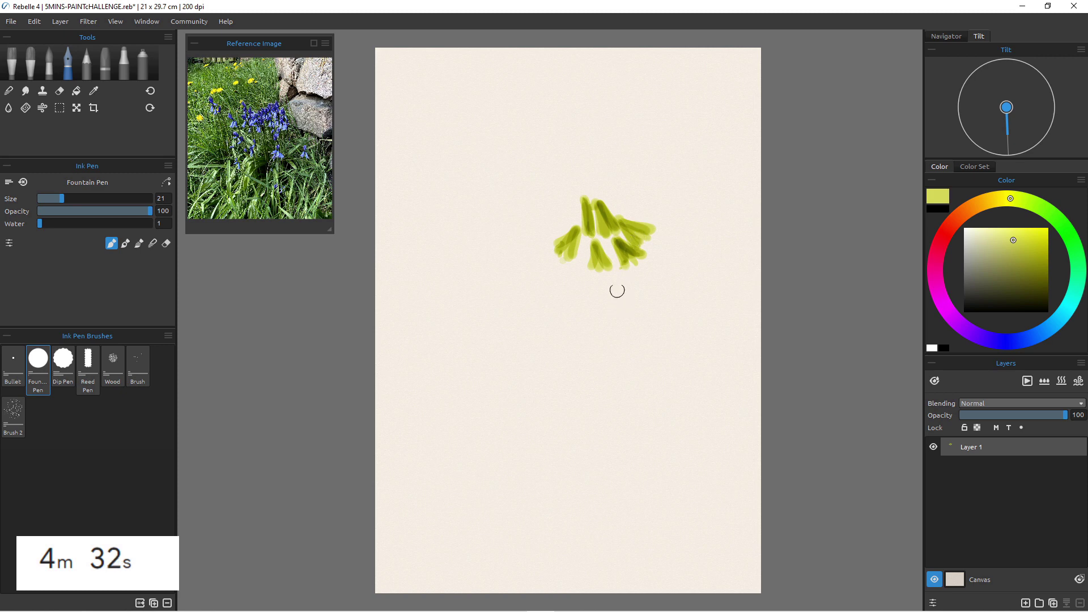
mouse_move(615, 272)
left_mouse_down()
mouse_move(624, 293)
mouse_move(624, 269)
mouse_move(637, 274)
mouse_move(631, 285)
mouse_move(627, 263)
mouse_move(651, 286)
left_mouse_up()
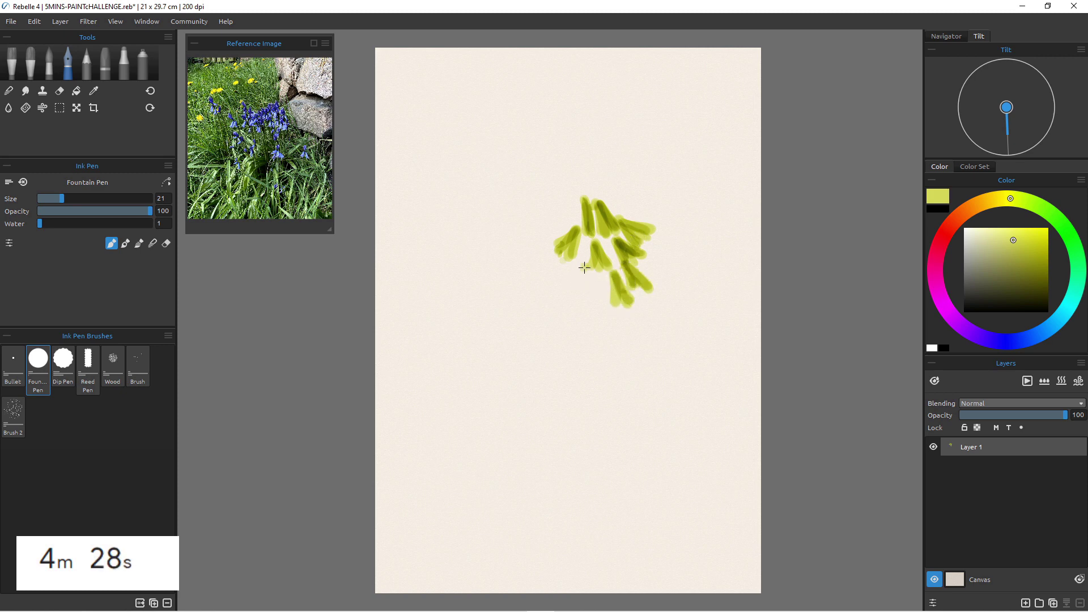
mouse_move(584, 265)
left_mouse_down()
mouse_move(584, 298)
mouse_move(586, 266)
mouse_move(568, 290)
mouse_move(584, 270)
mouse_move(574, 297)
mouse_move(599, 281)
mouse_move(602, 306)
left_mouse_up()
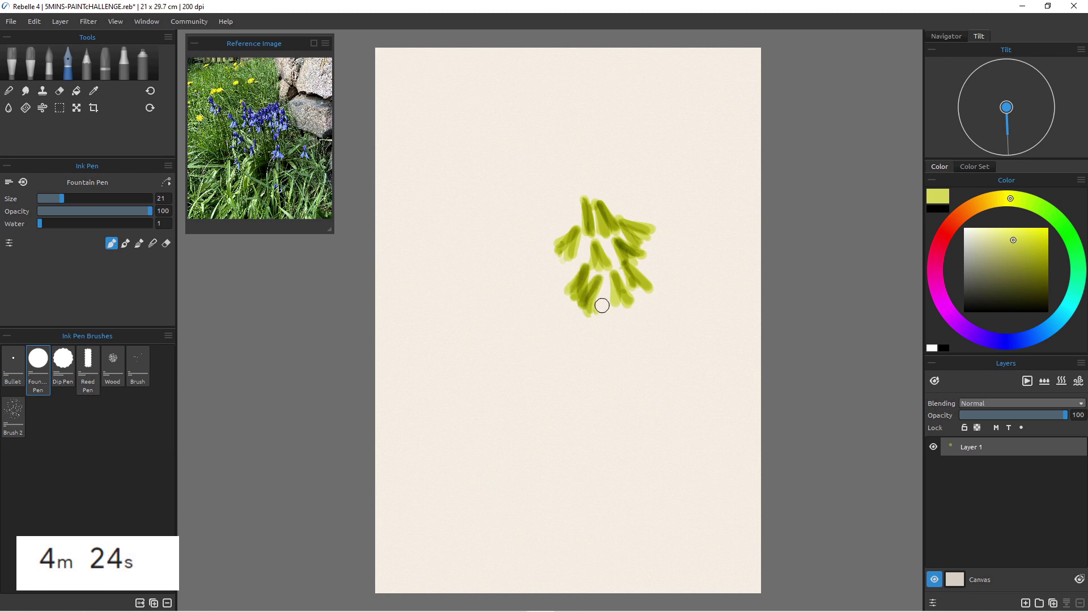
mouse_move(557, 267)
left_mouse_down()
mouse_move(571, 252)
mouse_move(558, 290)
mouse_move(550, 268)
left_mouse_up()
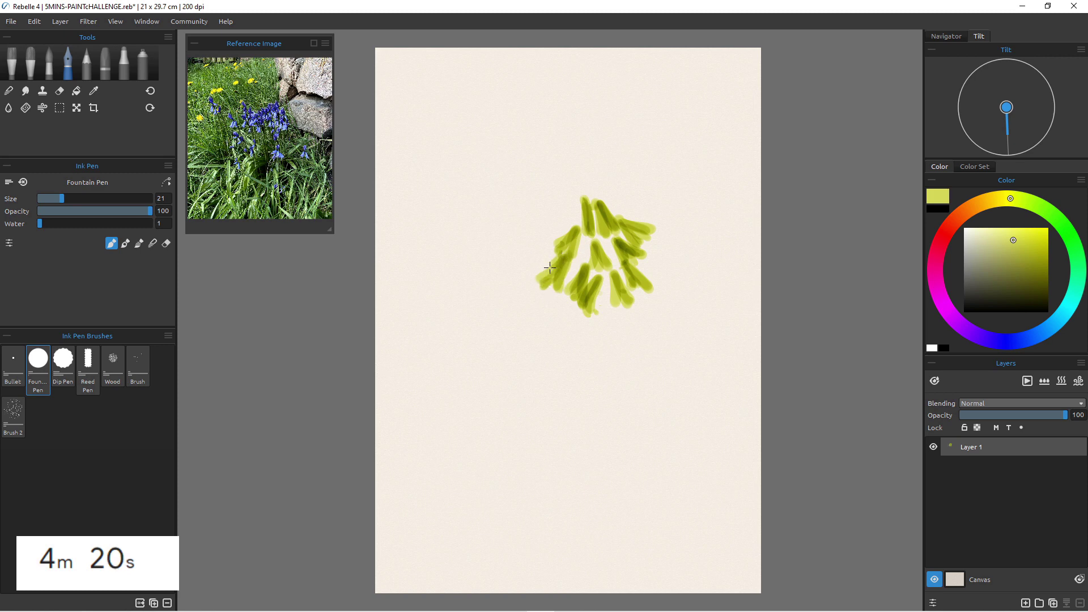
Paint more flower shapes below the main cluster, trailing down and left toward the canvas's lower middle.
mouse_move(617, 310)
left_mouse_down()
mouse_move(623, 333)
mouse_move(592, 377)
left_mouse_up()
mouse_move(584, 328)
left_mouse_down()
mouse_move(579, 353)
mouse_move(589, 327)
mouse_move(589, 359)
mouse_move(572, 378)
mouse_move(588, 335)
mouse_move(604, 355)
mouse_move(590, 328)
mouse_move(609, 357)
mouse_move(586, 327)
mouse_move(611, 341)
mouse_move(591, 324)
mouse_move(592, 352)
mouse_move(615, 364)
mouse_move(591, 339)
mouse_move(535, 357)
mouse_move(548, 323)
mouse_move(549, 363)
left_mouse_up()
left_click_drag(547, 325, 550, 364)
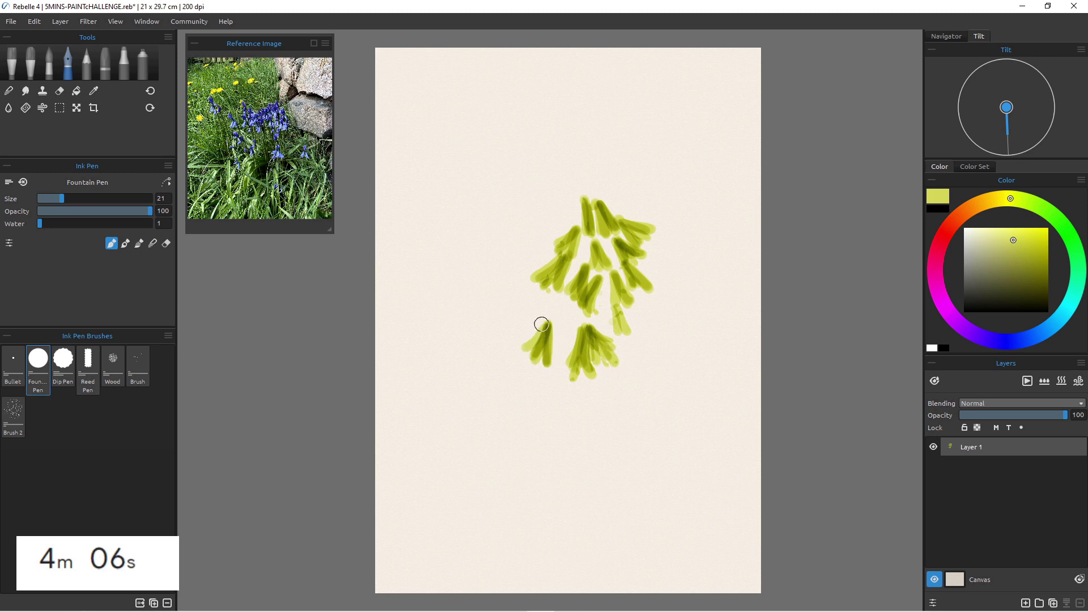
left_click_drag(542, 323, 523, 348)
mouse_move(545, 326)
left_mouse_down()
mouse_move(527, 348)
mouse_move(541, 363)
mouse_move(538, 414)
mouse_move(535, 373)
mouse_move(521, 397)
left_mouse_up()
left_click_drag(537, 370, 507, 390)
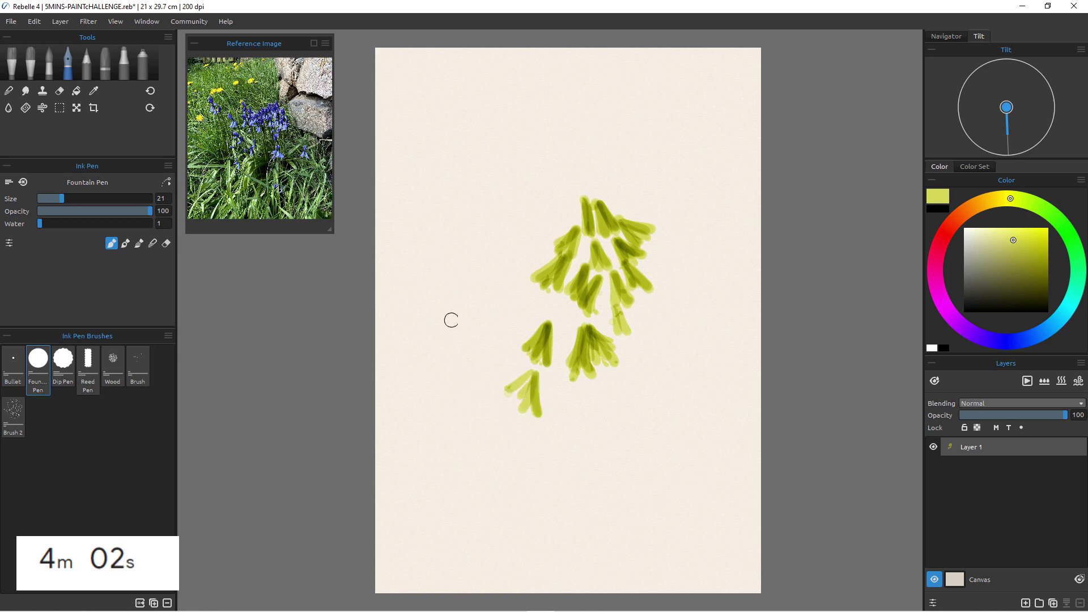
Paint separate flower shapes on the canvas's upper left, one below them, and another near the lower right.
mouse_move(449, 190)
left_mouse_down()
mouse_move(450, 230)
mouse_move(432, 222)
left_mouse_up()
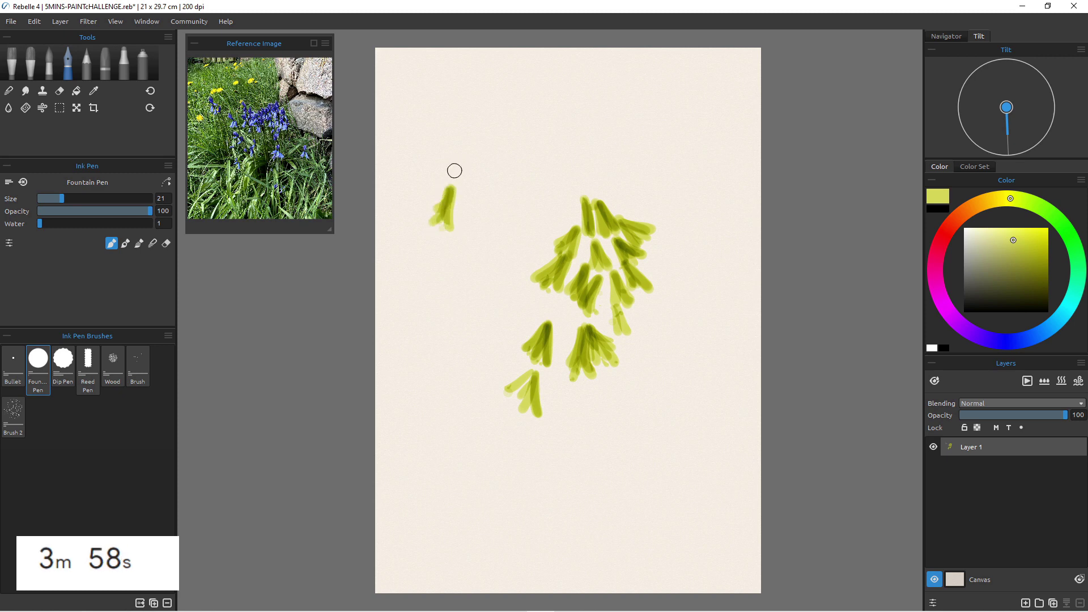
mouse_move(454, 170)
left_mouse_down()
mouse_move(424, 171)
mouse_move(450, 174)
mouse_move(428, 193)
mouse_move(453, 173)
mouse_move(422, 178)
mouse_move(448, 173)
mouse_move(423, 166)
mouse_move(450, 169)
mouse_move(465, 198)
mouse_move(458, 172)
mouse_move(471, 200)
mouse_move(458, 171)
mouse_move(459, 188)
mouse_move(460, 174)
mouse_move(475, 192)
left_mouse_up()
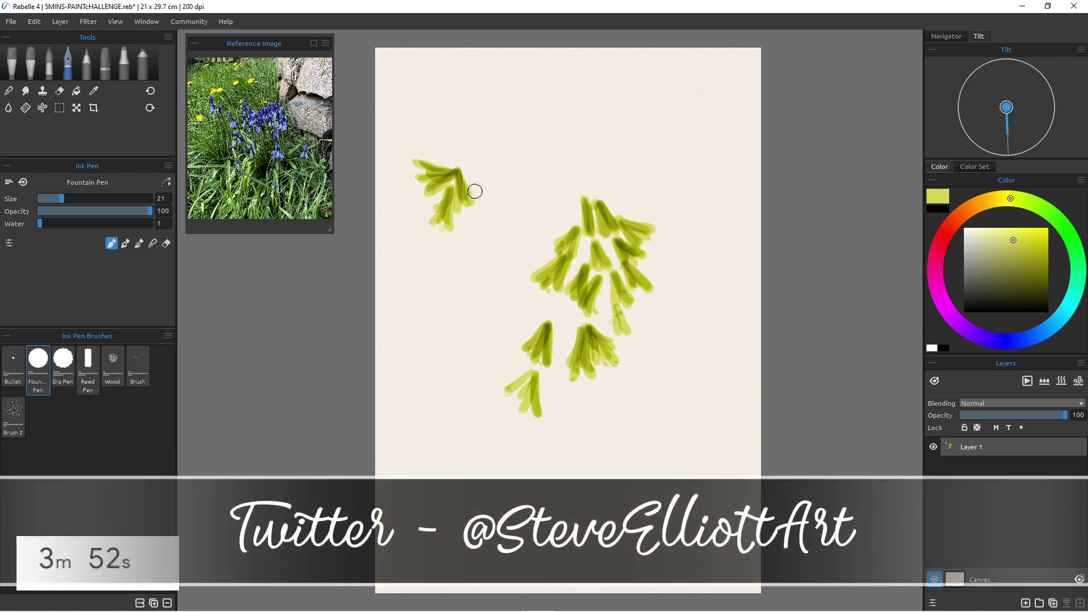
mouse_move(442, 267)
left_mouse_down()
mouse_move(423, 295)
mouse_move(443, 271)
mouse_move(447, 308)
left_mouse_up()
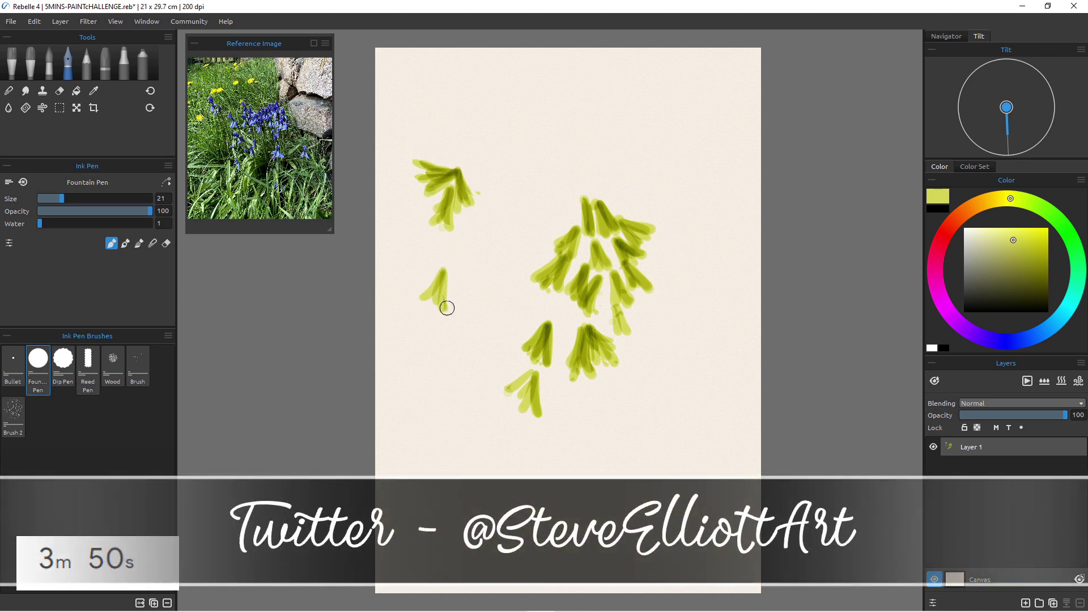
left_click_drag(449, 262, 444, 299)
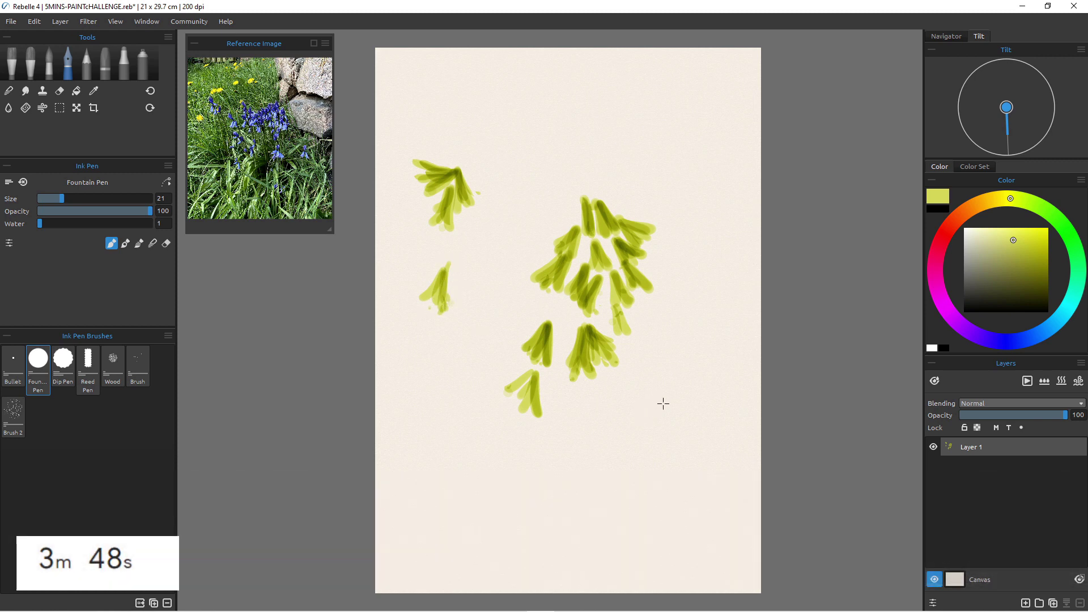
mouse_move(664, 403)
left_mouse_down()
mouse_move(661, 447)
mouse_move(664, 406)
mouse_move(668, 429)
mouse_move(661, 446)
mouse_move(657, 421)
mouse_move(646, 444)
left_mouse_up()
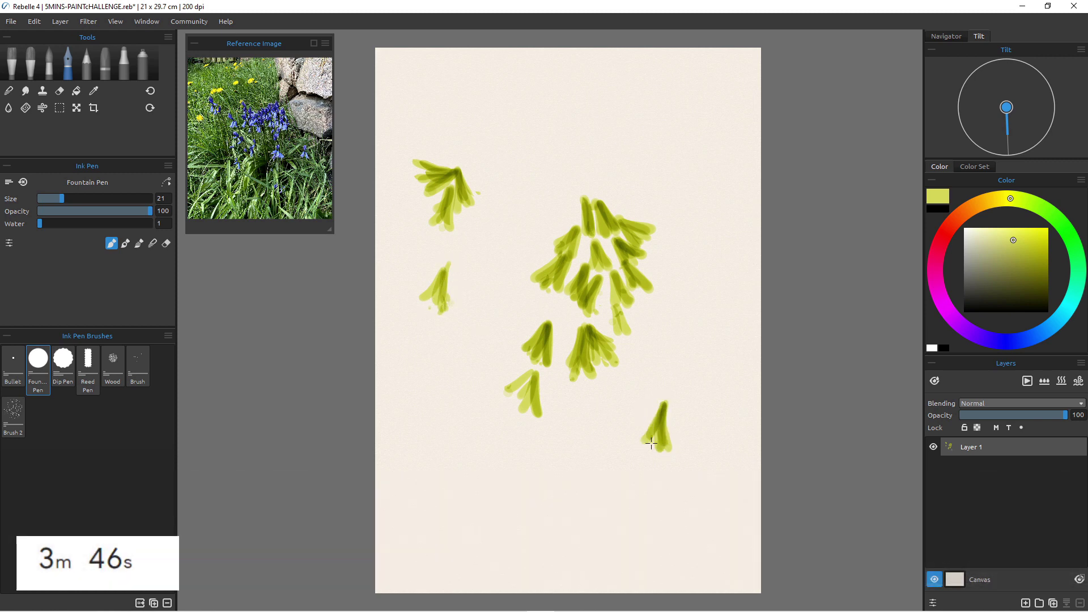
mouse_move(666, 403)
left_mouse_down()
mouse_move(691, 436)
mouse_move(700, 428)
mouse_move(685, 449)
left_mouse_up()
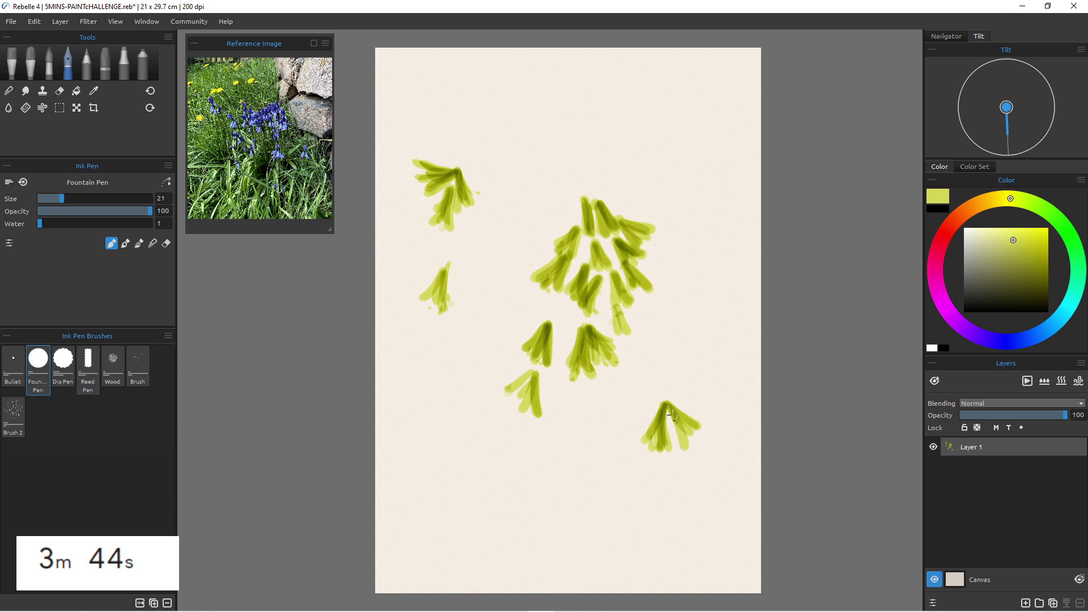
Finish the lower-right flower and paint more yellow-green flower shapes at the lower middle, lower left and upper left of the canvas.
left_click_drag(675, 407, 687, 447)
mouse_move(536, 437)
left_mouse_down()
mouse_move(520, 479)
mouse_move(538, 479)
mouse_move(503, 474)
mouse_move(523, 438)
mouse_move(501, 472)
left_mouse_up()
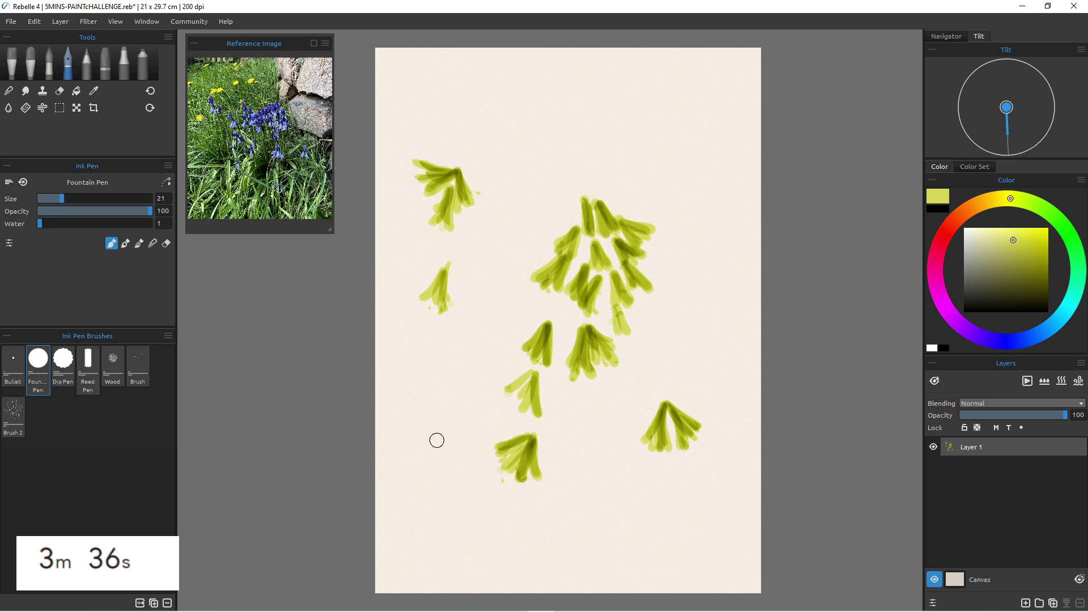
mouse_move(436, 406)
left_mouse_down()
mouse_move(450, 417)
mouse_move(455, 406)
left_mouse_up()
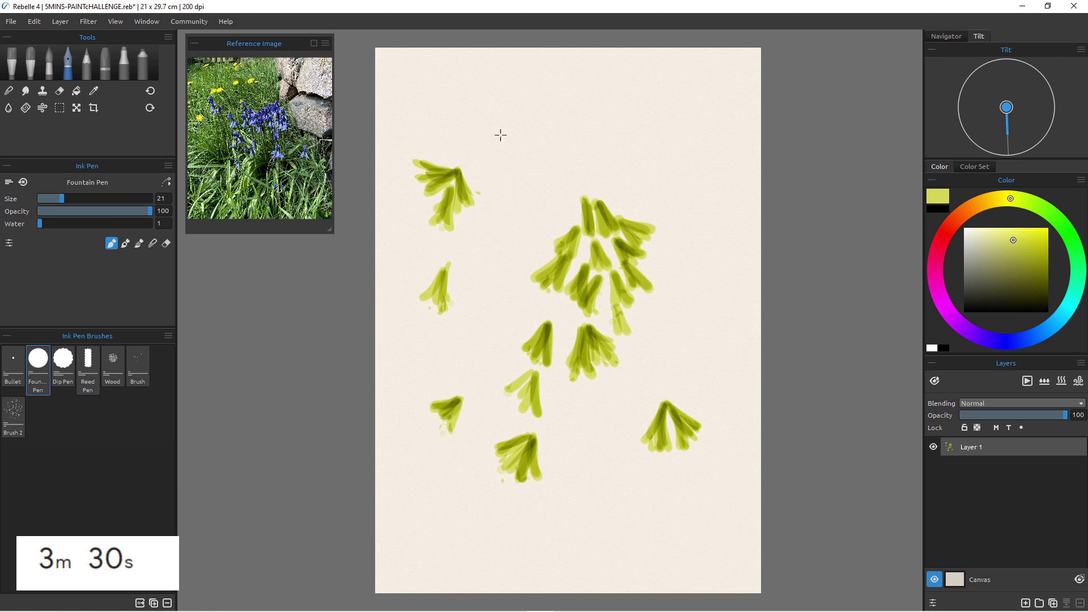
mouse_move(502, 135)
left_mouse_down()
mouse_move(479, 157)
mouse_move(498, 136)
mouse_move(505, 165)
left_mouse_up()
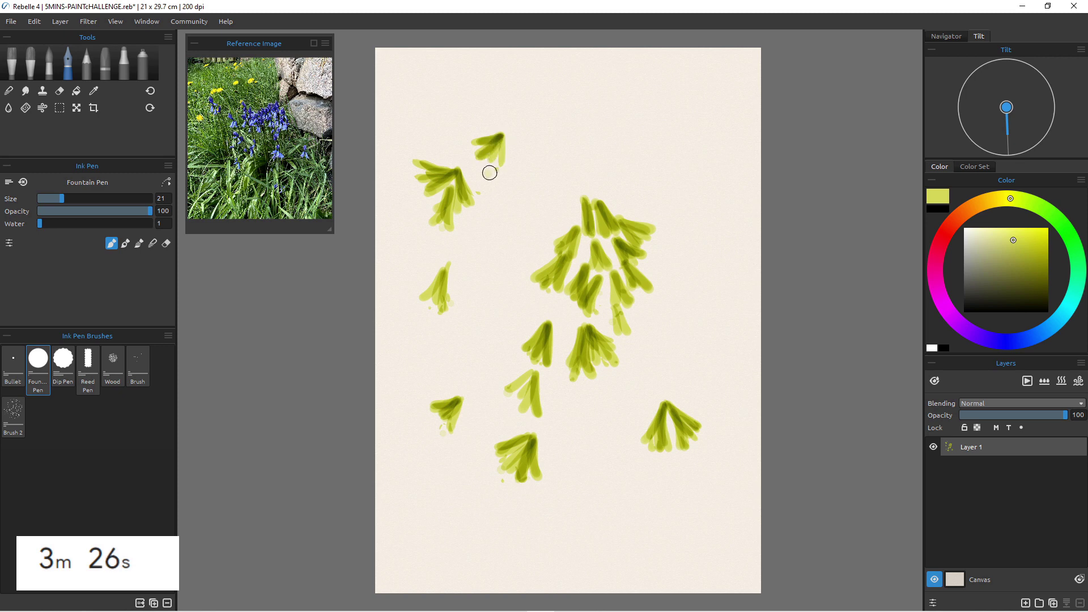
Turn Layer 1 into a mask, add a new layer above it that applies masking, and choose the Watercolor Mop brush.
left_click(997, 429)
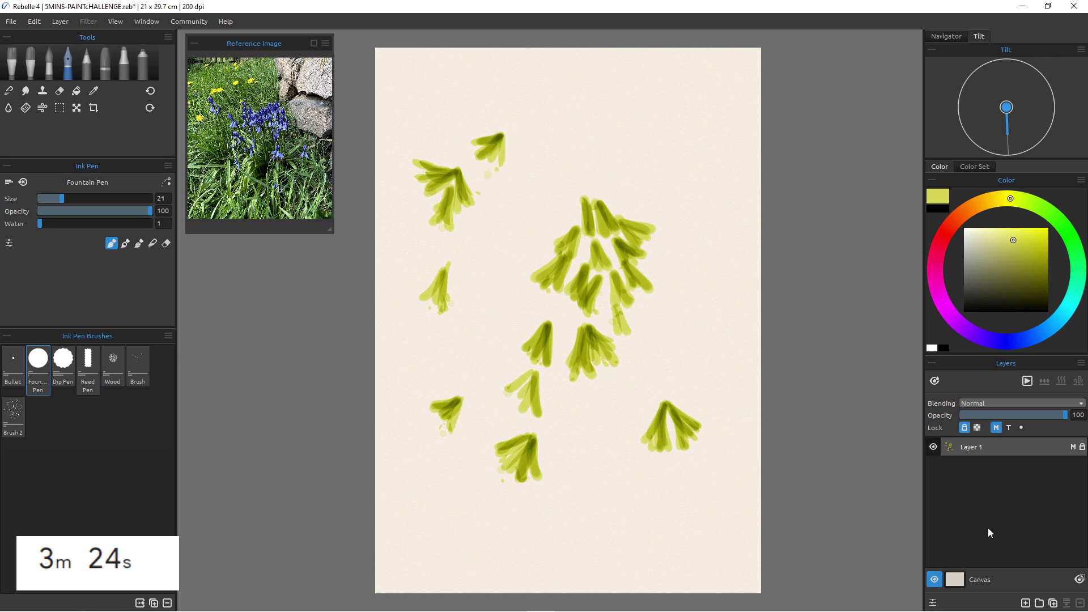
left_click(1026, 603)
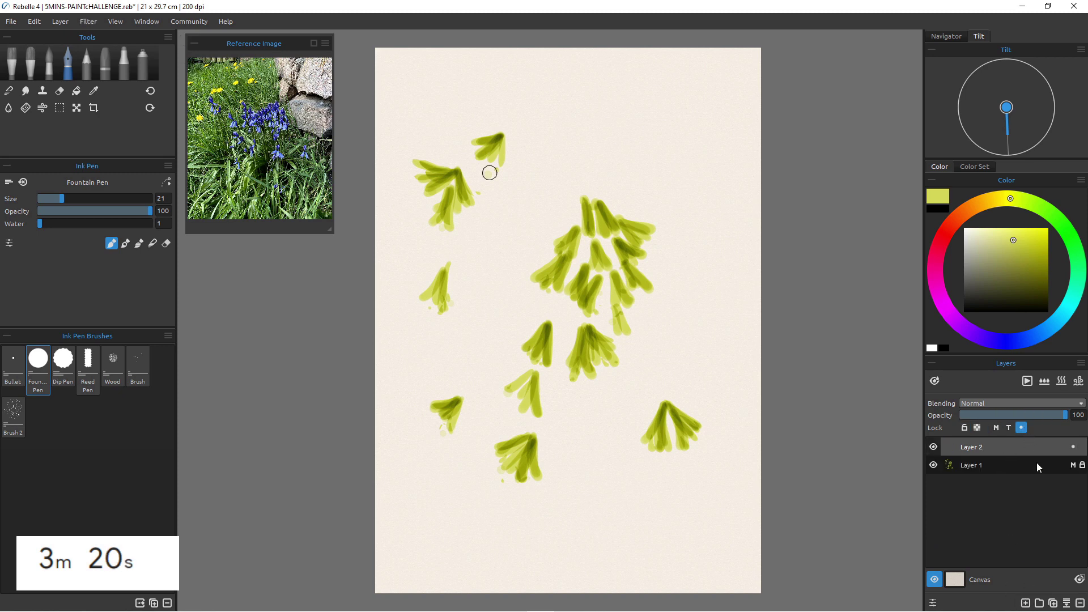
left_click(31, 66)
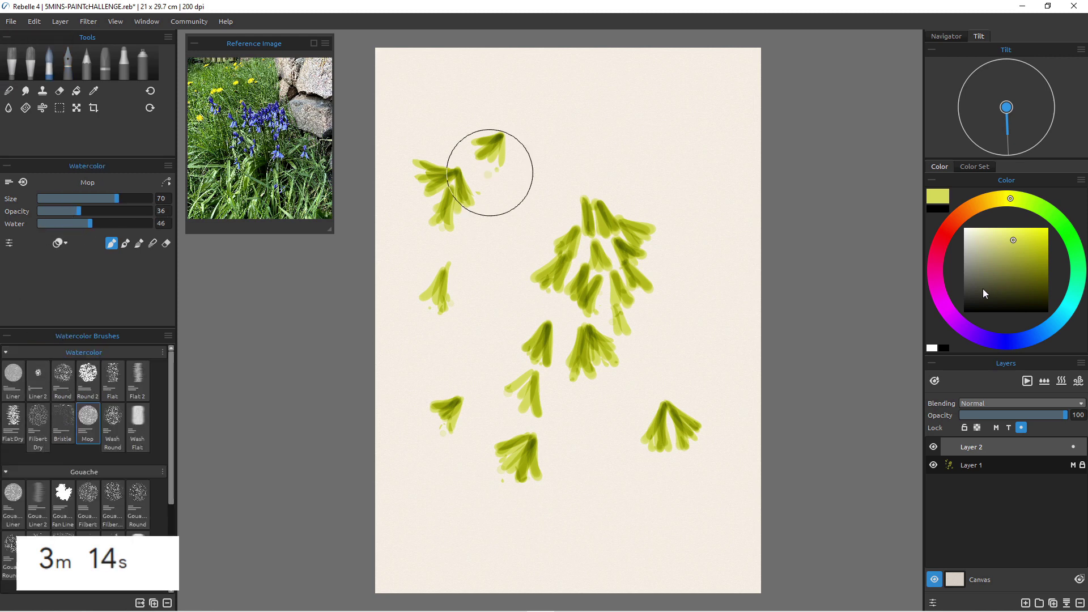
Paint a bright blue Mop wash over the main flower cluster and down over the flowers trailing to the lower middle.
left_click(1029, 338)
left_click_drag(1015, 242, 1023, 255)
mouse_move(590, 204)
left_mouse_down()
mouse_move(602, 223)
mouse_move(567, 236)
mouse_move(607, 243)
mouse_move(627, 309)
left_mouse_up()
left_click(1042, 230)
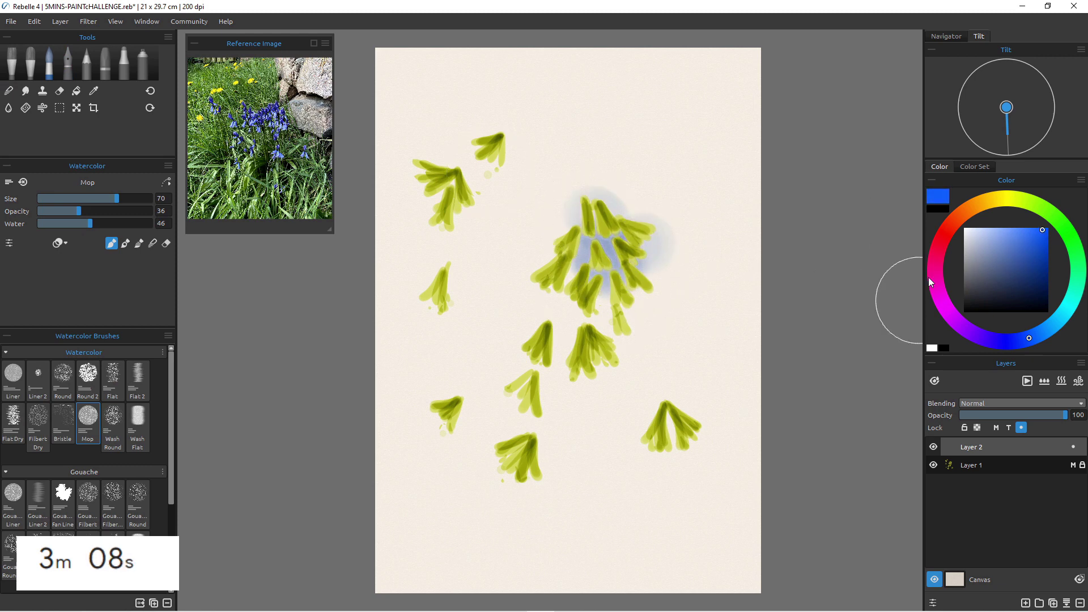
mouse_move(577, 265)
left_mouse_down()
mouse_move(613, 324)
mouse_move(619, 294)
mouse_move(639, 279)
mouse_move(546, 286)
mouse_move(544, 323)
mouse_move(582, 341)
mouse_move(588, 362)
mouse_move(605, 367)
mouse_move(626, 351)
mouse_move(541, 359)
mouse_move(525, 452)
left_mouse_up()
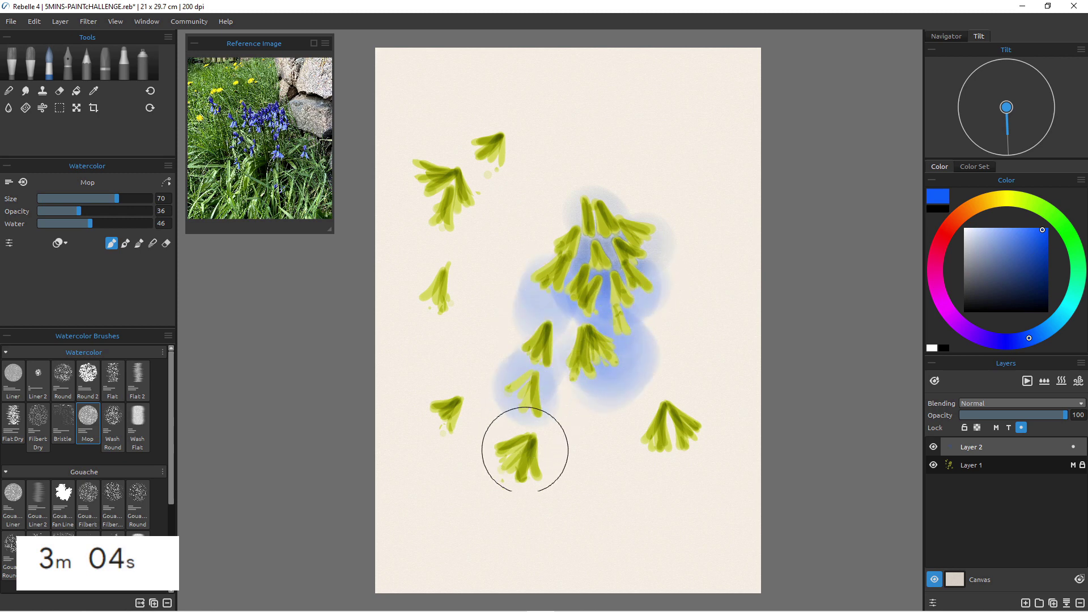
Paint blue washes over the separate flowers at the lower right, lower left, middle left and upper left.
left_click_drag(646, 436, 673, 429)
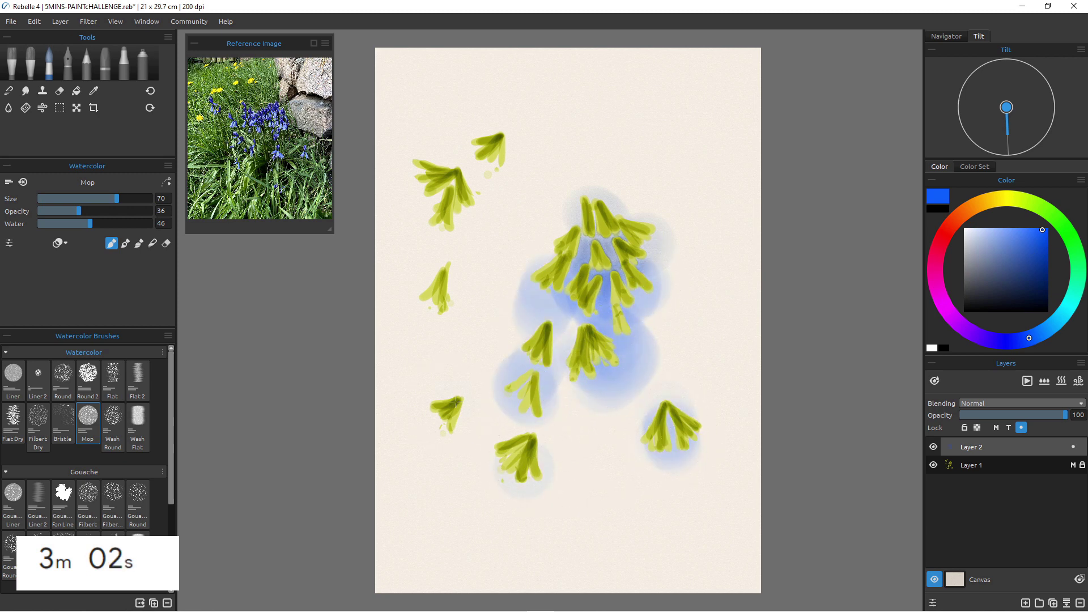
left_click_drag(466, 415, 448, 420)
mouse_move(461, 323)
left_mouse_down()
mouse_move(445, 269)
mouse_move(462, 289)
left_mouse_up()
mouse_move(447, 214)
left_mouse_down()
mouse_move(460, 175)
mouse_move(458, 204)
mouse_move(478, 167)
mouse_move(517, 148)
mouse_move(521, 163)
mouse_move(545, 136)
left_mouse_up()
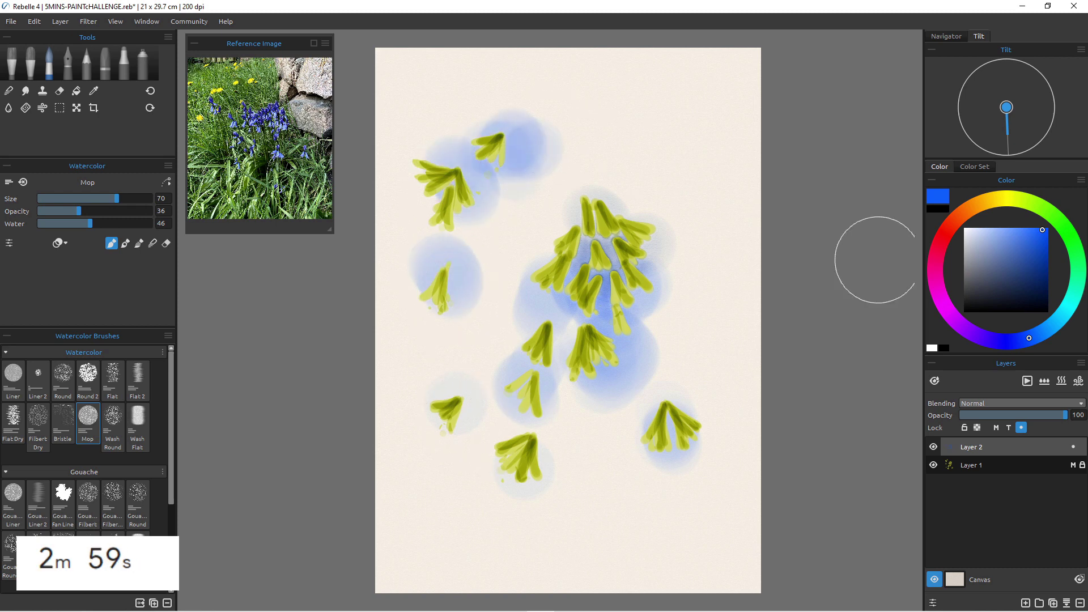
Paint bright yellow patches in the gaps above and between the flowers with the Mop brush at size 30.
left_click(1010, 199)
key("bracketleft")
key("bracketleft")
key("bracketleft")
key("bracketleft")
key("bracketleft")
key("bracketleft")
key("bracketleft")
key("bracketleft")
key("bracketleft")
key("bracketleft")
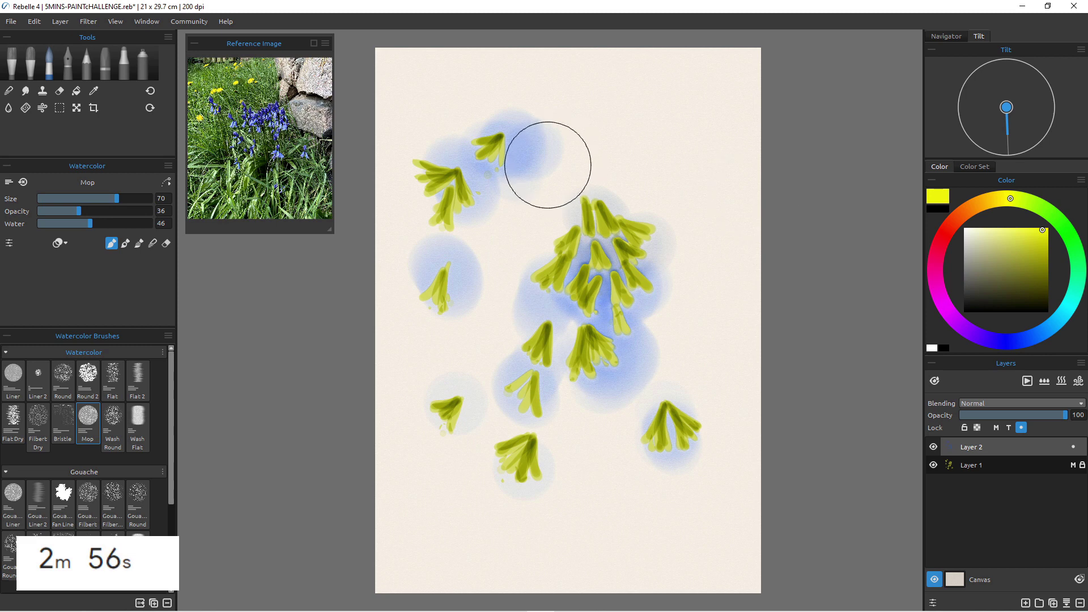
left_click_drag(582, 121, 606, 133)
left_click(1048, 233)
key("bracketright")
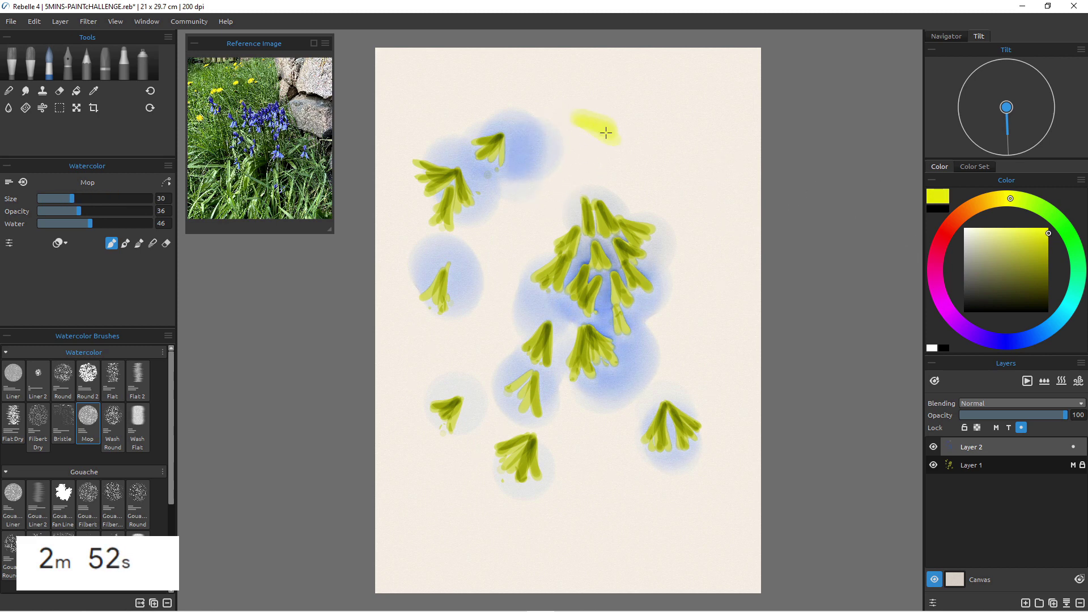
left_click_drag(675, 150, 658, 165)
left_click_drag(521, 221, 495, 238)
left_click_drag(499, 286, 471, 309)
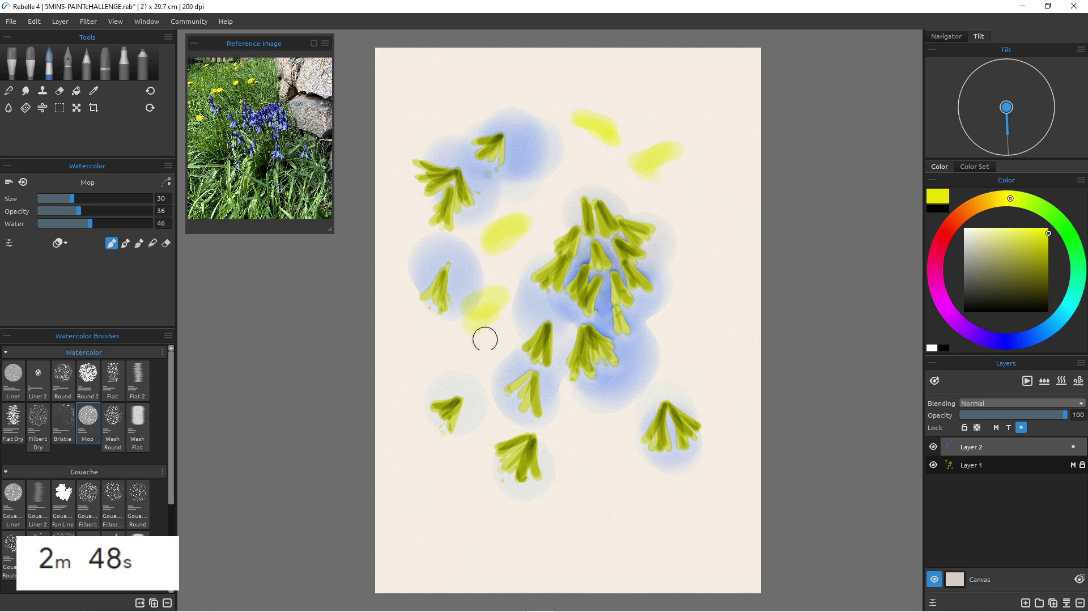
mouse_move(439, 105)
left_mouse_down()
mouse_move(468, 107)
mouse_move(441, 86)
left_mouse_up()
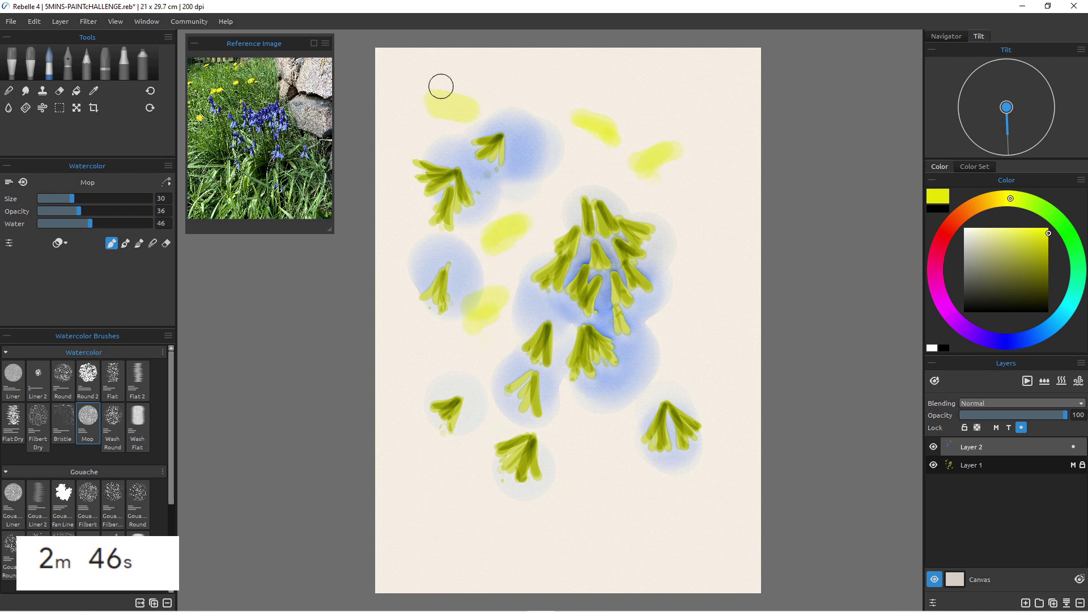
Spread a large lime-green wash around the flowers from the top to the lower right with the Mop brush at size 90.
left_click_drag(1018, 208, 1027, 214)
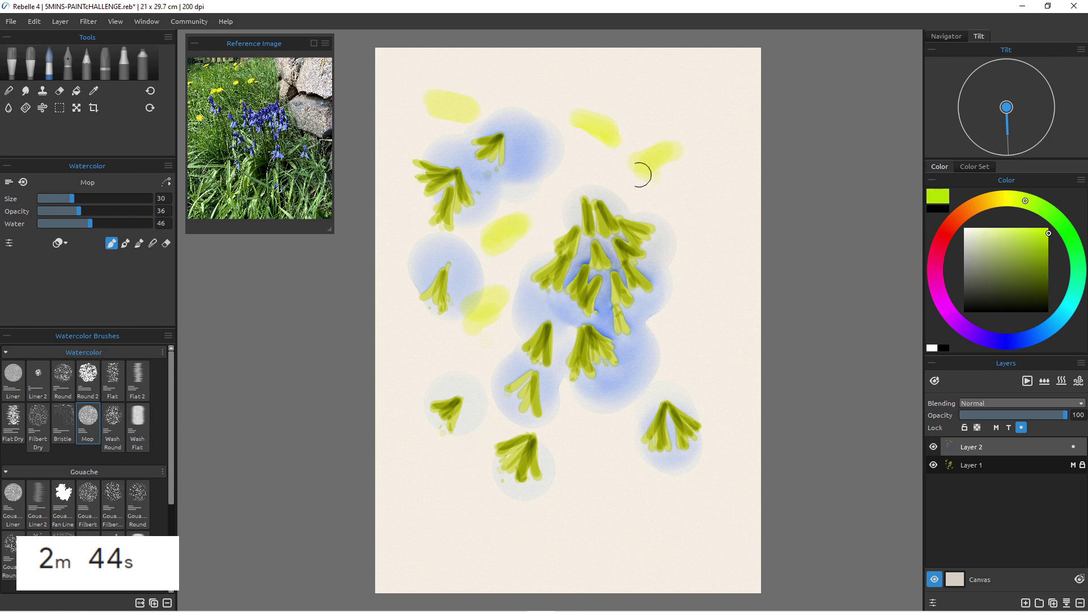
key("bracketright")
key("bracketright")
key("bracketright")
key("bracketright")
key("bracketright")
key("bracketright")
mouse_move(545, 149)
left_mouse_down()
mouse_move(624, 201)
mouse_move(678, 207)
mouse_move(696, 190)
mouse_move(633, 94)
mouse_move(701, 144)
mouse_move(513, 95)
mouse_move(496, 145)
mouse_move(534, 239)
mouse_move(533, 209)
mouse_move(531, 275)
mouse_move(465, 252)
mouse_move(525, 357)
mouse_move(492, 357)
mouse_move(535, 323)
mouse_move(620, 333)
mouse_move(677, 252)
mouse_move(681, 395)
mouse_move(621, 384)
mouse_move(588, 439)
mouse_move(555, 416)
mouse_move(567, 372)
mouse_move(563, 463)
mouse_move(675, 479)
left_mouse_up()
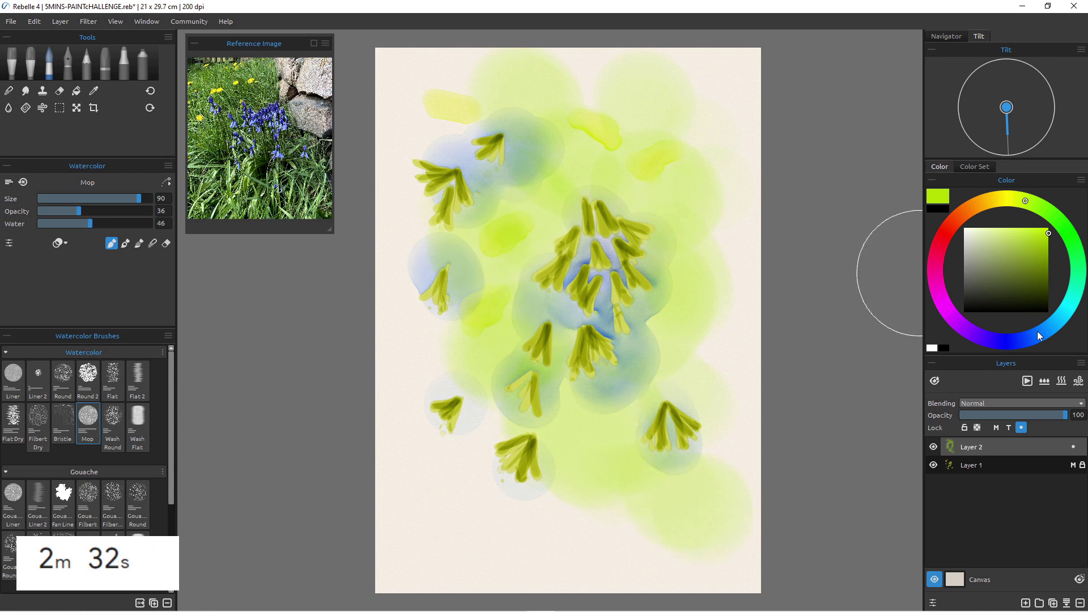
Layer teal-green washes over the background around the flowers, adding a darker teal wash over the lower middle.
left_click_drag(1039, 336, 1068, 308)
left_click_drag(1030, 271, 1029, 248)
left_click_drag(1077, 295, 1076, 289)
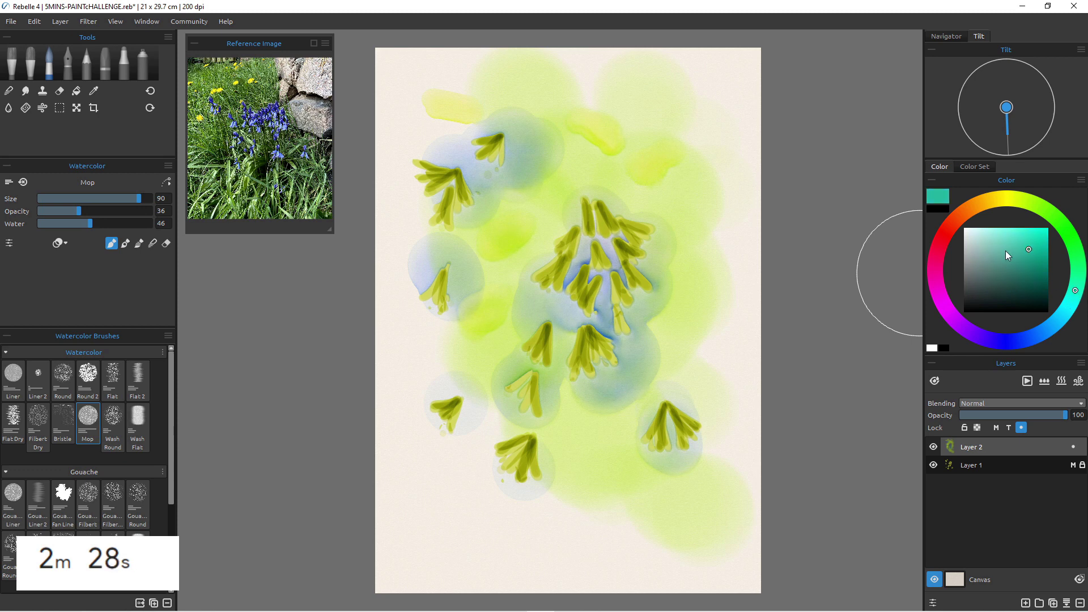
mouse_move(644, 461)
left_mouse_down()
mouse_move(598, 425)
mouse_move(621, 500)
mouse_move(554, 505)
mouse_move(576, 520)
mouse_move(484, 405)
mouse_move(475, 317)
mouse_move(527, 267)
mouse_move(454, 233)
left_mouse_up()
mouse_move(629, 261)
left_mouse_down()
mouse_move(671, 326)
mouse_move(697, 465)
left_mouse_up()
mouse_move(527, 471)
left_mouse_down()
mouse_move(469, 401)
mouse_move(479, 271)
mouse_move(533, 187)
mouse_move(608, 182)
mouse_move(687, 226)
left_mouse_up()
left_click_drag(448, 119, 462, 284)
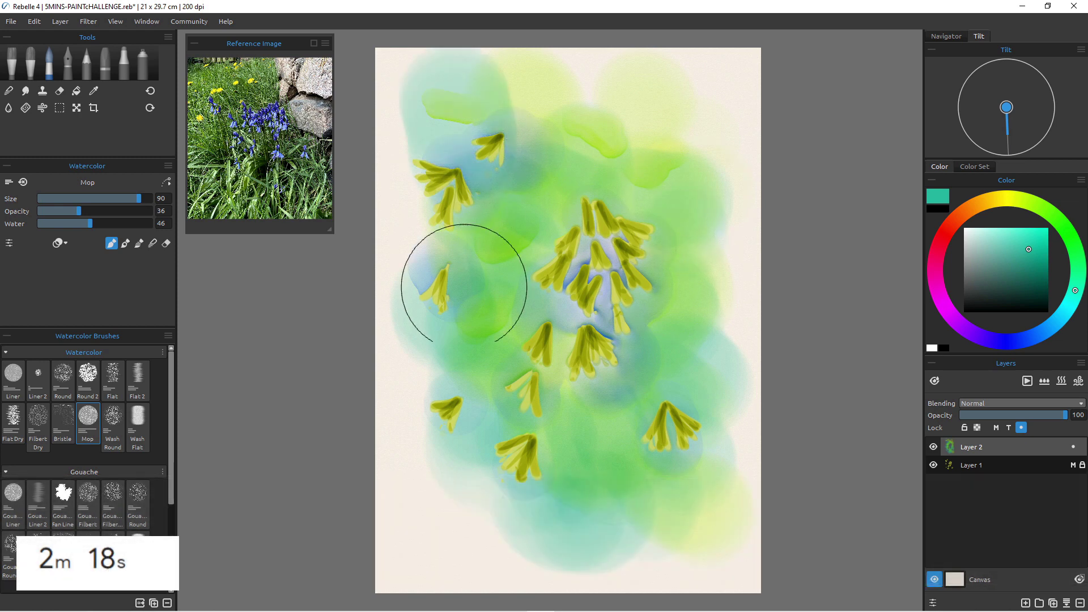
left_click(1018, 280)
mouse_move(669, 391)
left_mouse_down()
mouse_move(629, 391)
mouse_move(606, 420)
mouse_move(545, 442)
mouse_move(453, 454)
mouse_move(602, 505)
mouse_move(546, 515)
mouse_move(457, 505)
mouse_move(538, 470)
left_mouse_up()
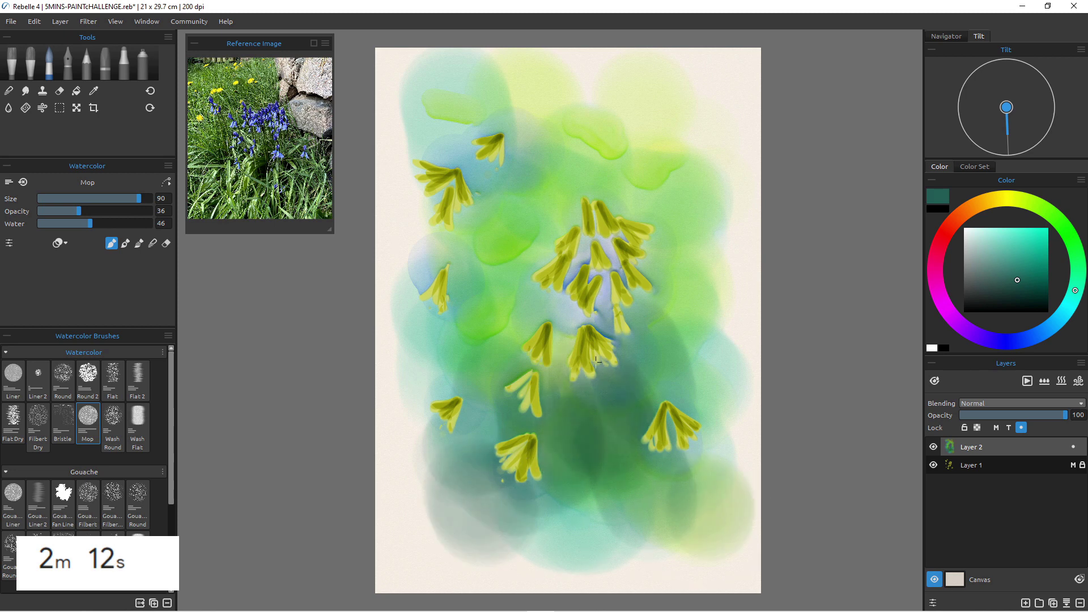
Add another layer on top, set it to apply masking, and choose the Watercolor Liner brush.
left_click(1025, 605)
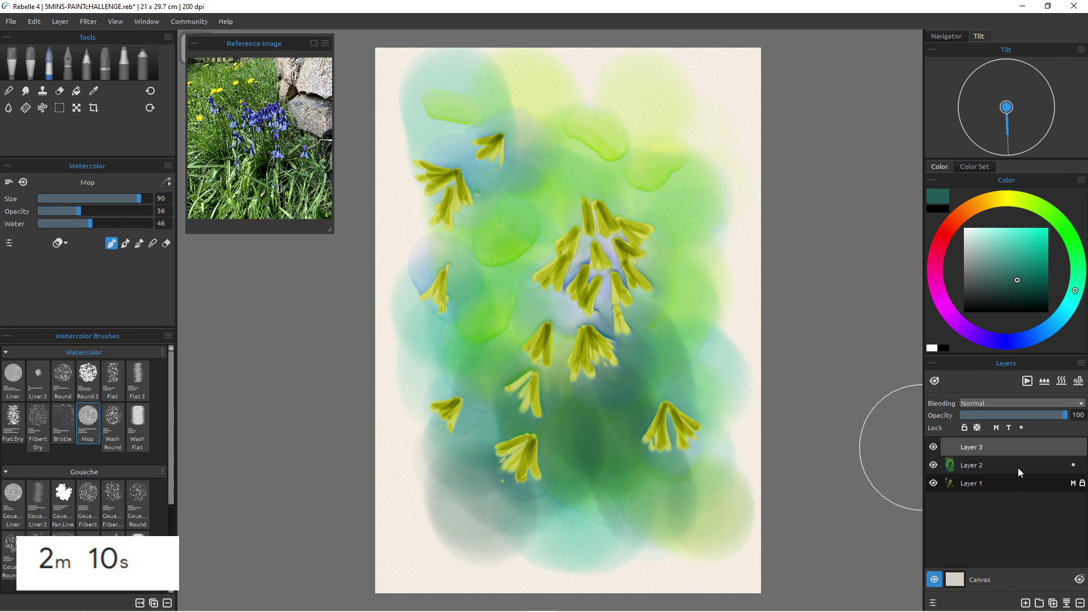
left_click(1022, 428)
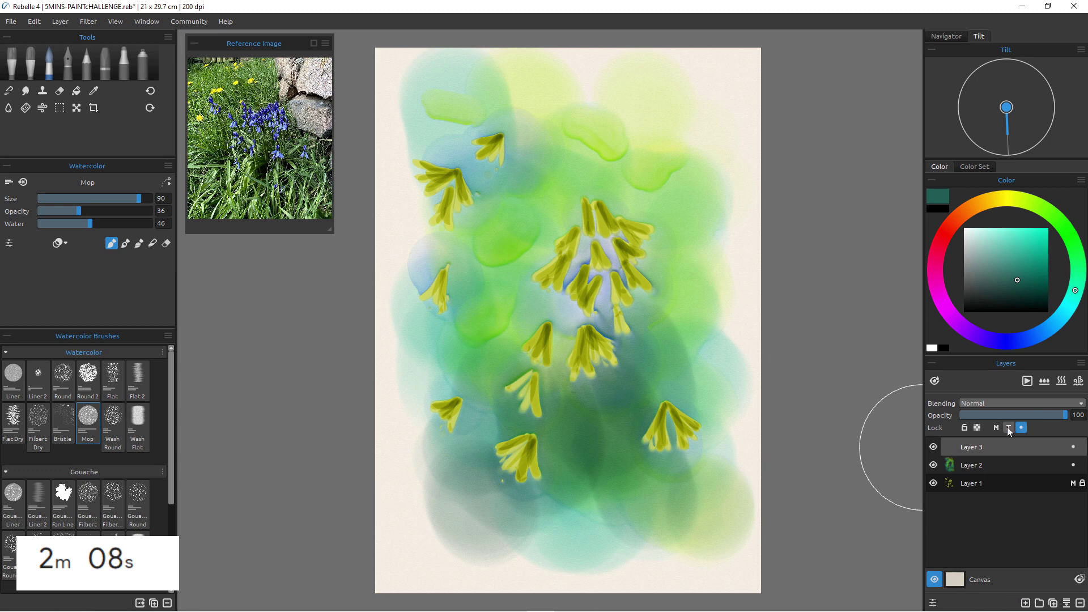
left_click(13, 375)
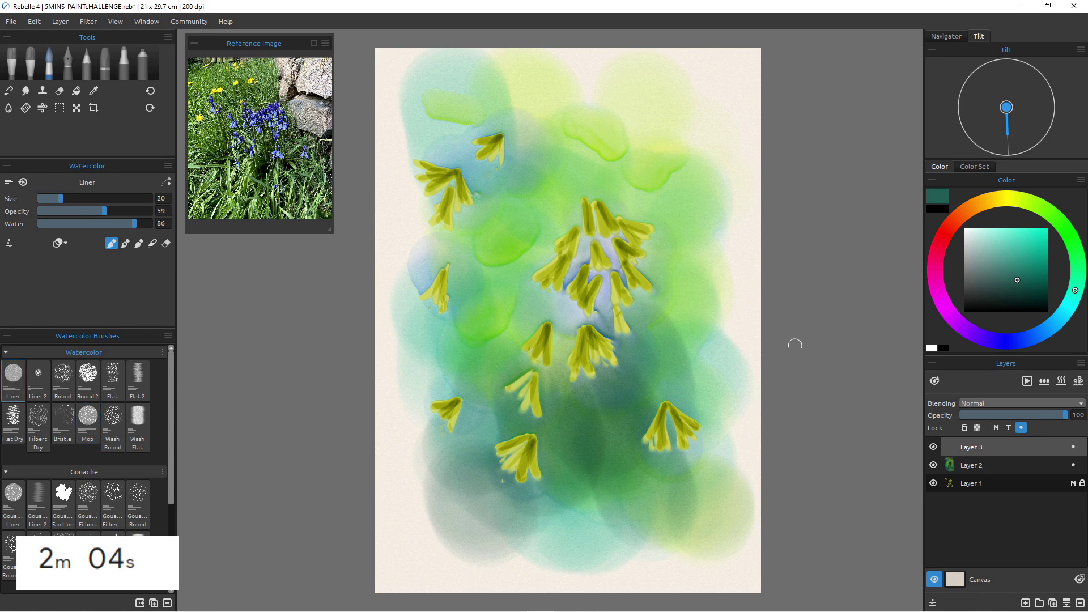
Paint long dark teal stems from the main cluster and the lower-right flower down to the base of the plant.
left_click_drag(576, 237, 615, 354)
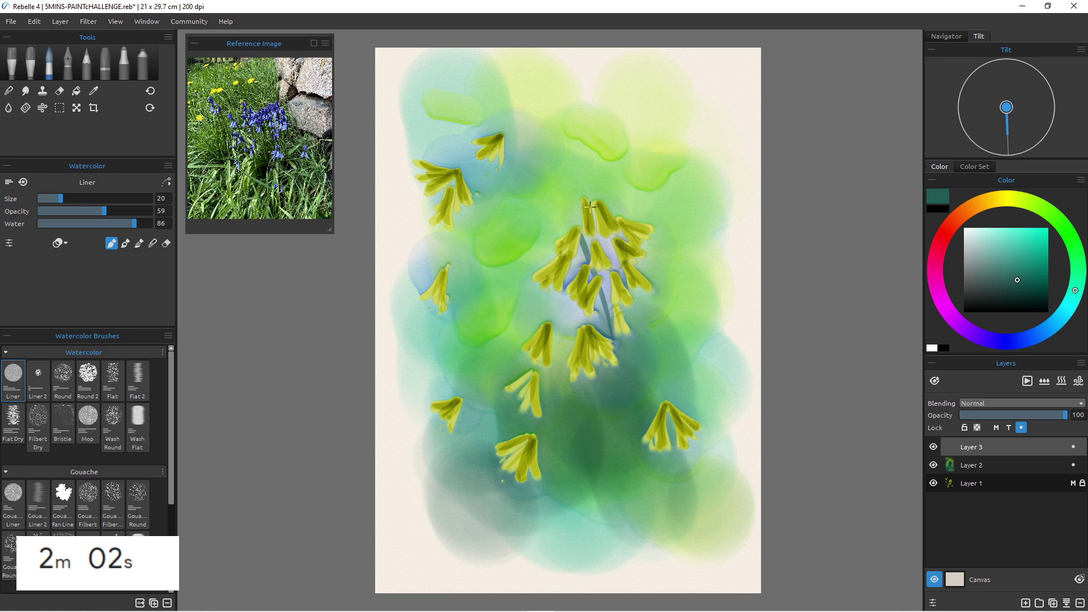
left_click_drag(592, 214, 619, 383)
mouse_move(608, 238)
left_mouse_down()
mouse_move(637, 375)
mouse_move(625, 521)
left_mouse_up()
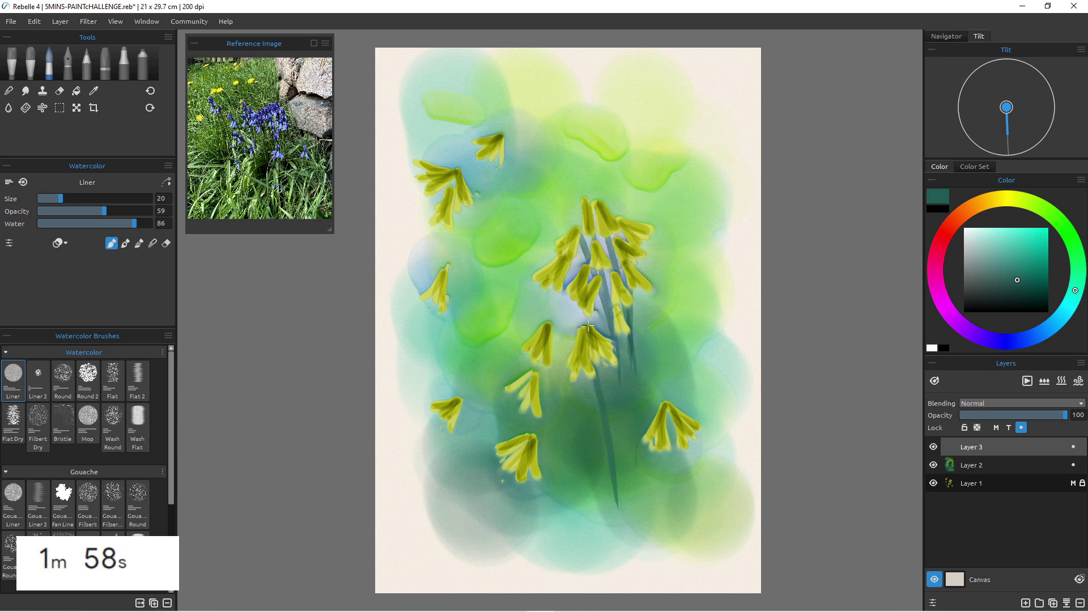
mouse_move(589, 326)
left_mouse_down()
mouse_move(620, 492)
mouse_move(662, 397)
mouse_move(627, 495)
left_mouse_up()
left_click(1038, 237)
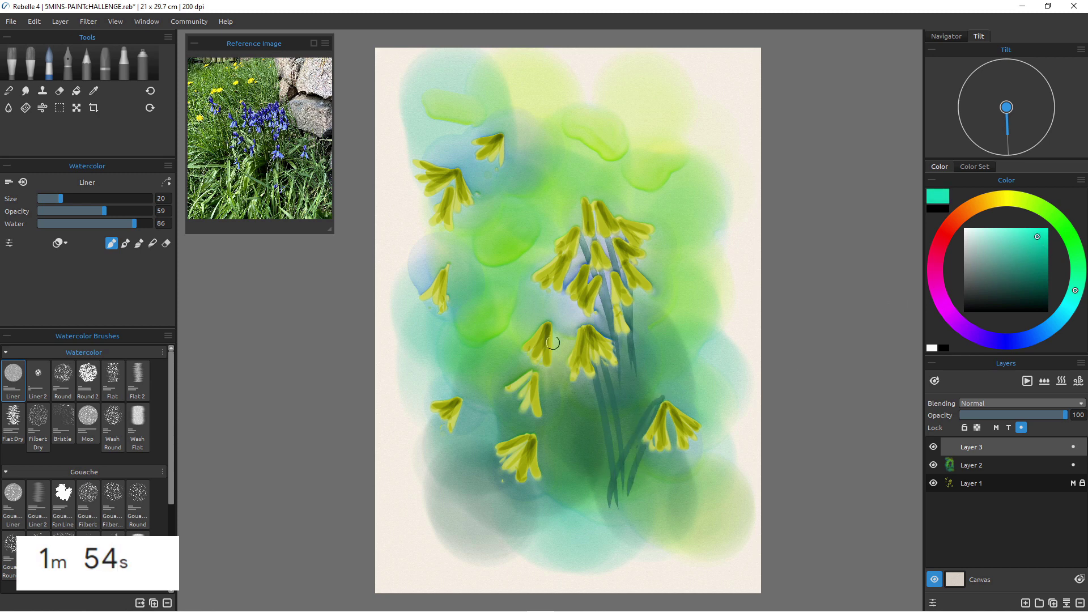
left_click_drag(554, 336, 608, 479)
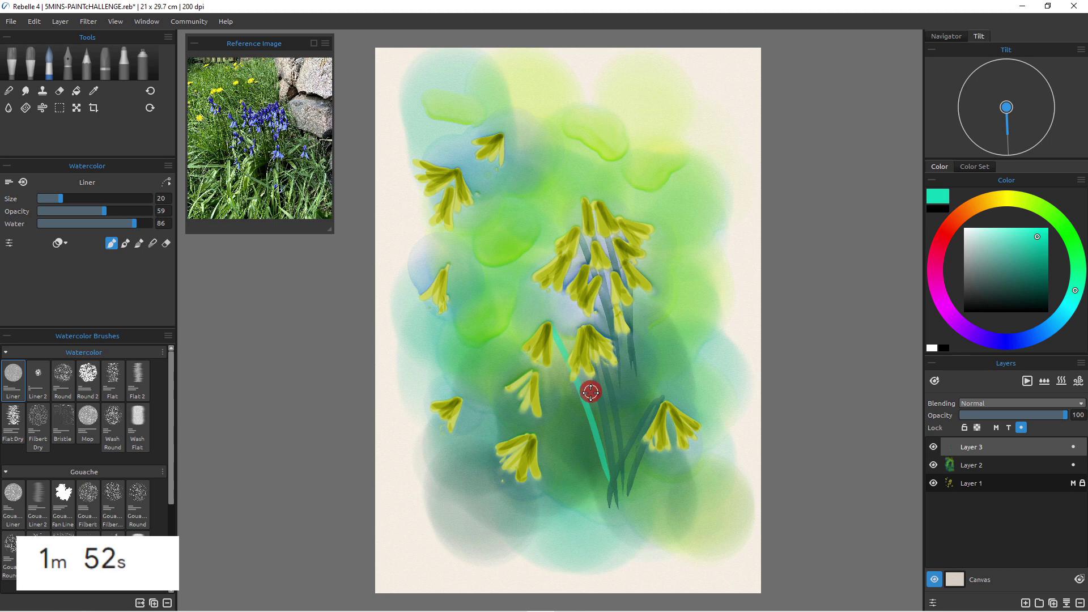
key("ctrl+z")
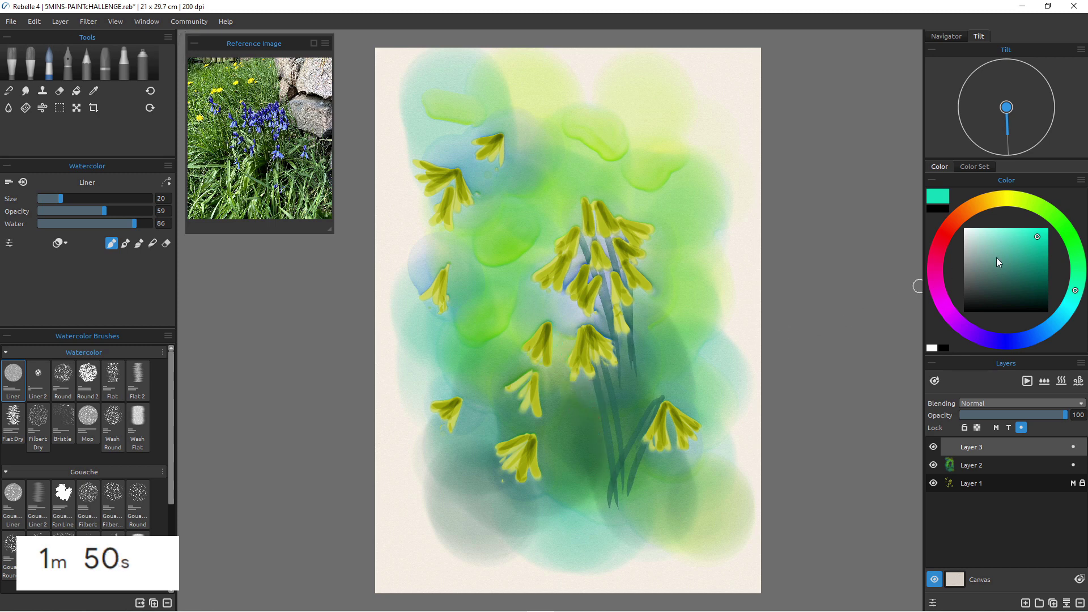
Paint medium teal stems with the Liner below the central flower and down from the two upper-left flowers.
left_click(1023, 259)
left_click_drag(548, 324, 609, 480)
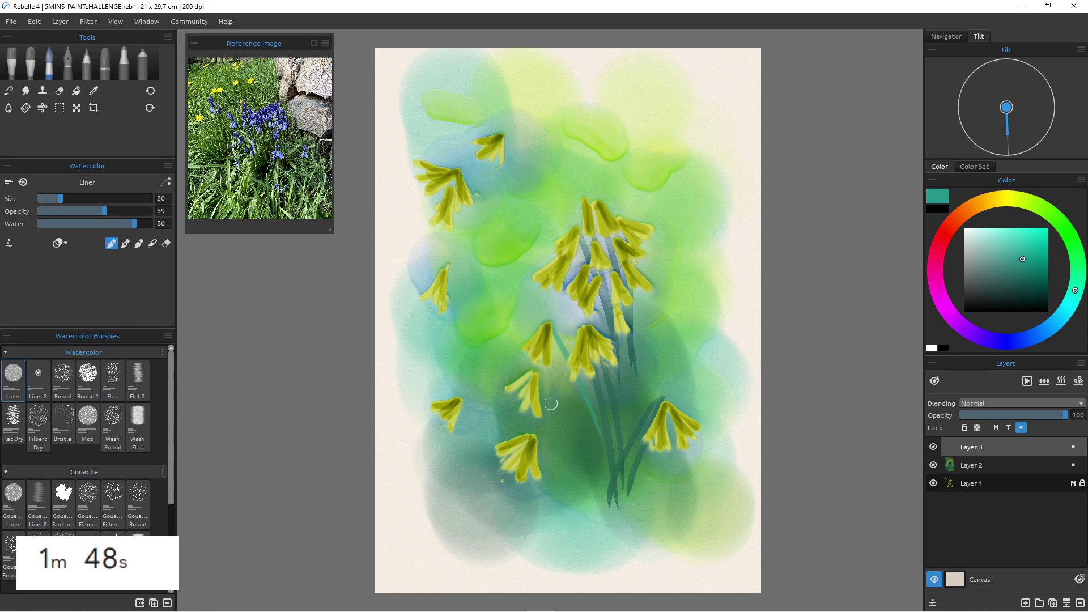
mouse_move(500, 136)
left_mouse_down()
mouse_move(524, 209)
mouse_move(504, 311)
left_mouse_up()
left_click_drag(485, 244, 505, 356)
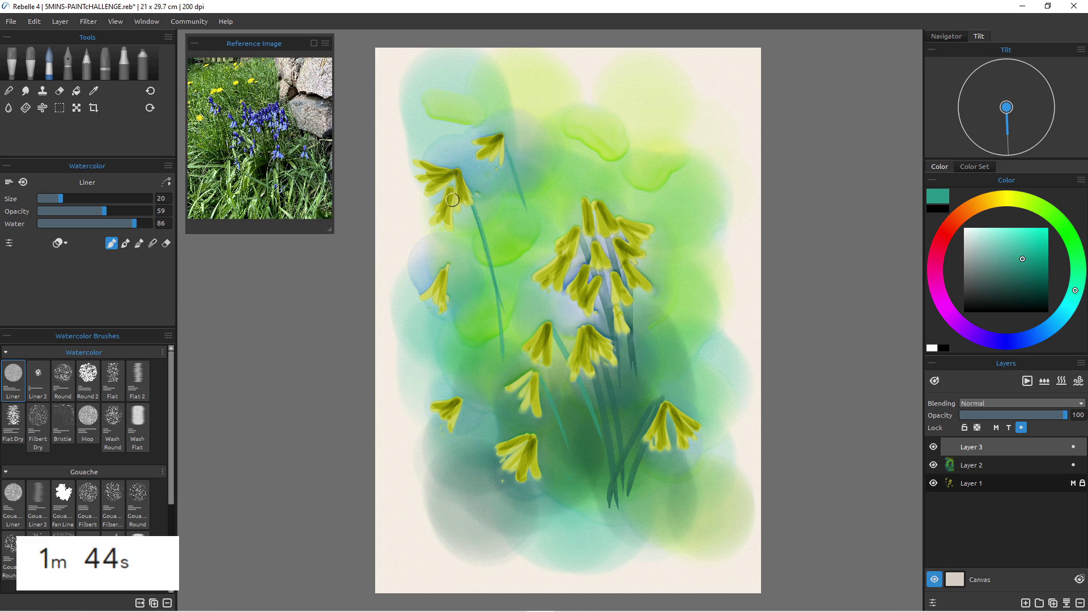
left_click_drag(460, 212, 509, 369)
mouse_move(499, 135)
left_mouse_down()
mouse_move(535, 314)
mouse_move(520, 300)
left_mouse_up()
left_click_drag(500, 134, 533, 217)
Paint teal stems from the middle-left and lower-left flowers, slanting down toward the base of the plant.
left_click_drag(441, 256, 513, 379)
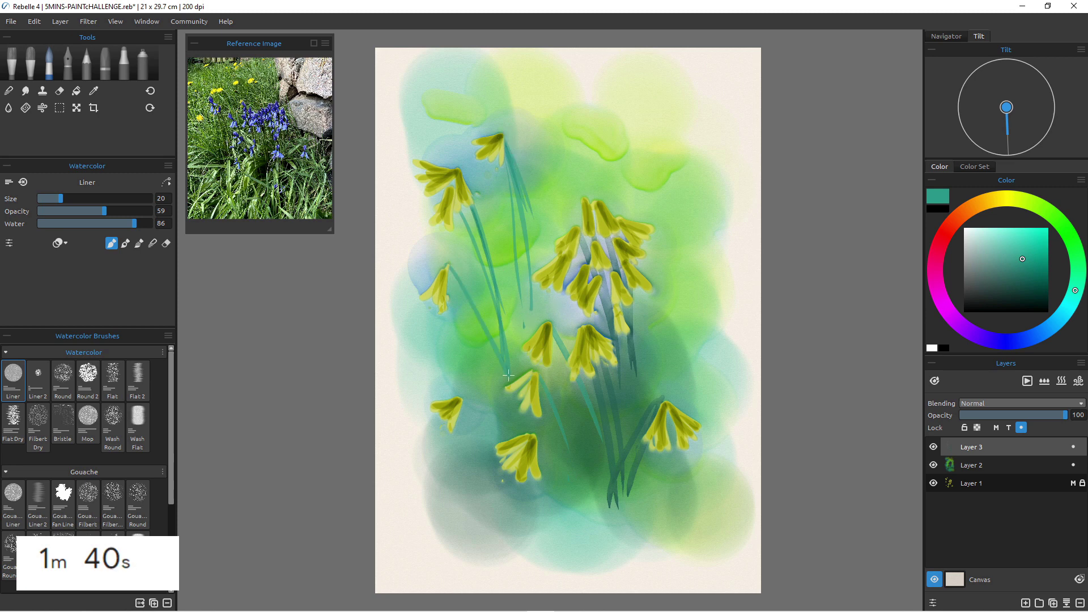
left_click_drag(453, 293, 502, 377)
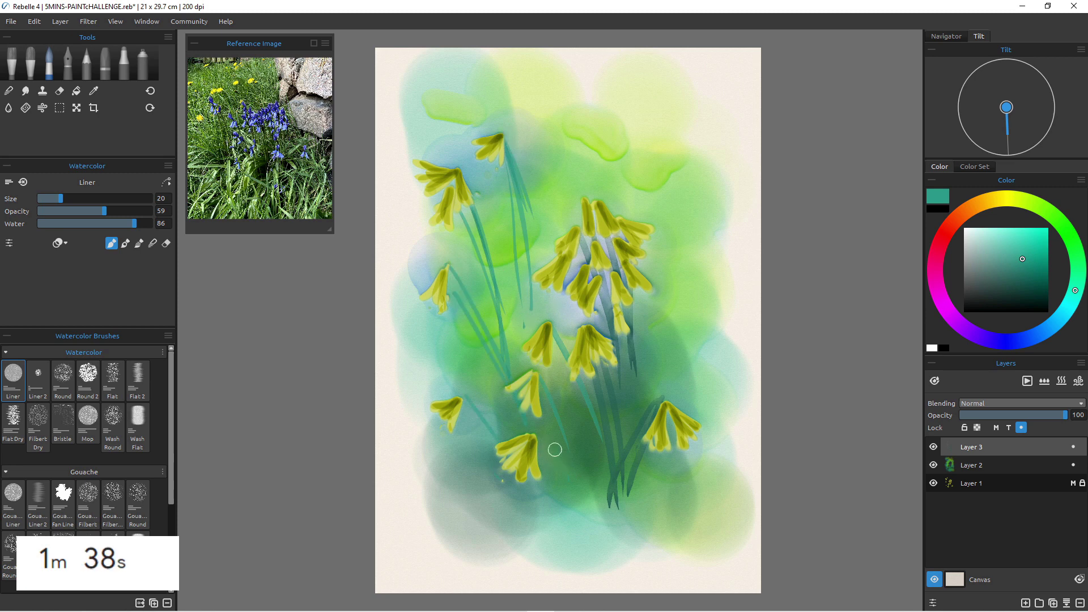
left_click_drag(571, 499, 579, 517)
Switch to a muted blue and paint accent strokes along the left stems and sweeping blades across the base.
left_click_drag(1049, 329, 1029, 312)
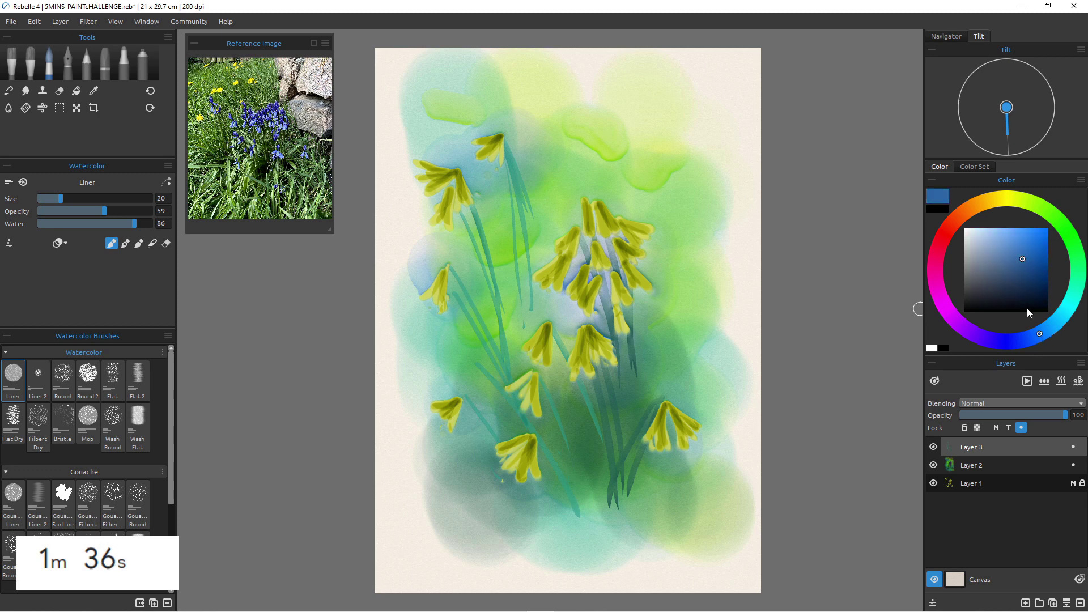
left_click_drag(452, 265, 518, 378)
left_click_drag(518, 326, 533, 370)
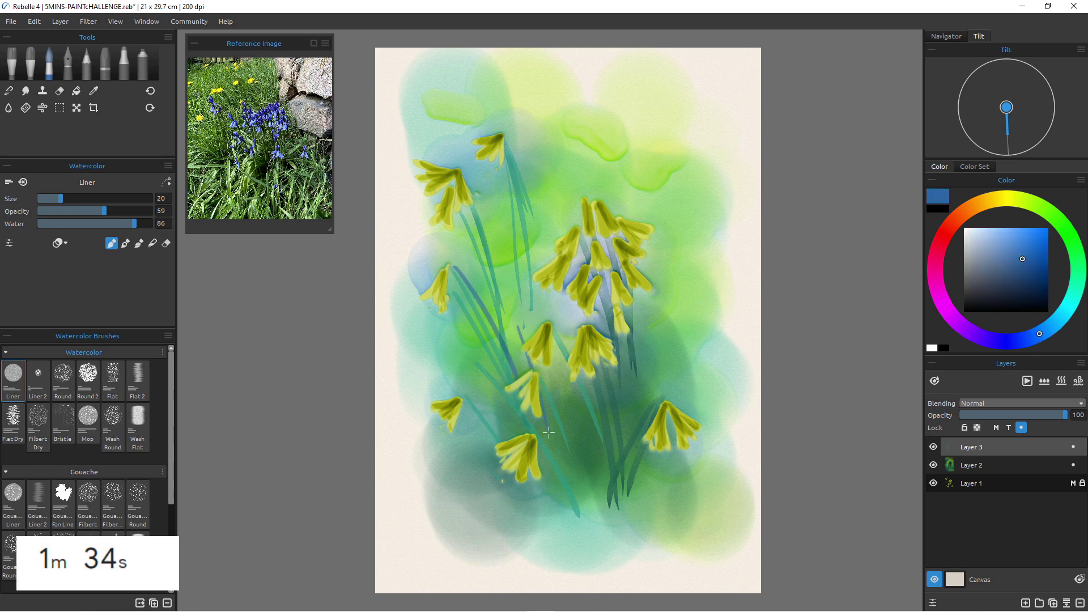
mouse_move(577, 516)
left_mouse_down()
mouse_move(466, 458)
mouse_move(463, 475)
left_mouse_up()
left_click_drag(462, 494, 440, 489)
left_click_drag(715, 485, 651, 466)
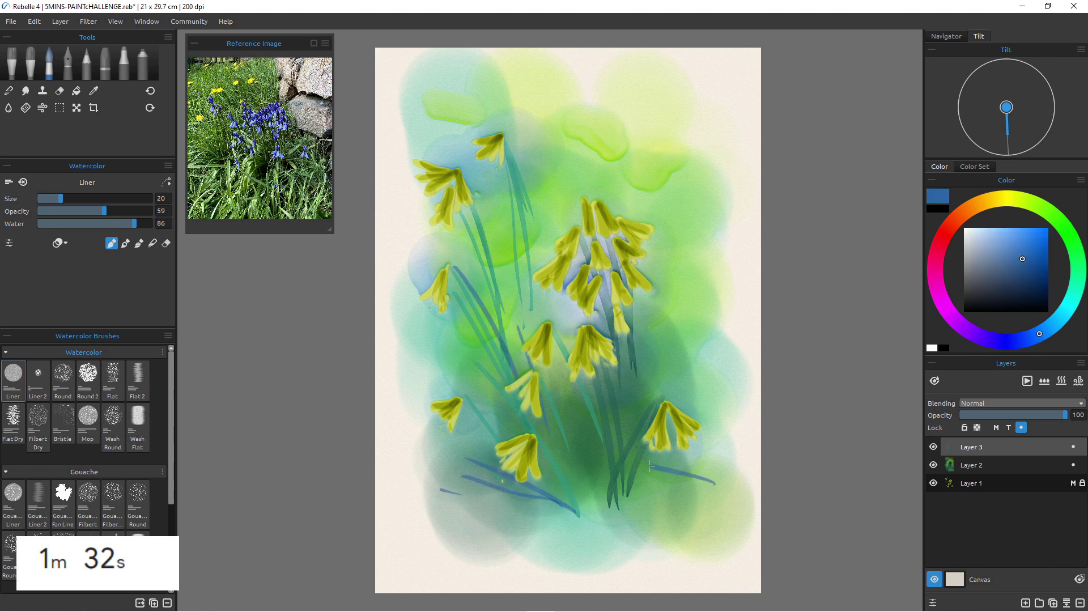
left_click_drag(611, 516, 617, 508)
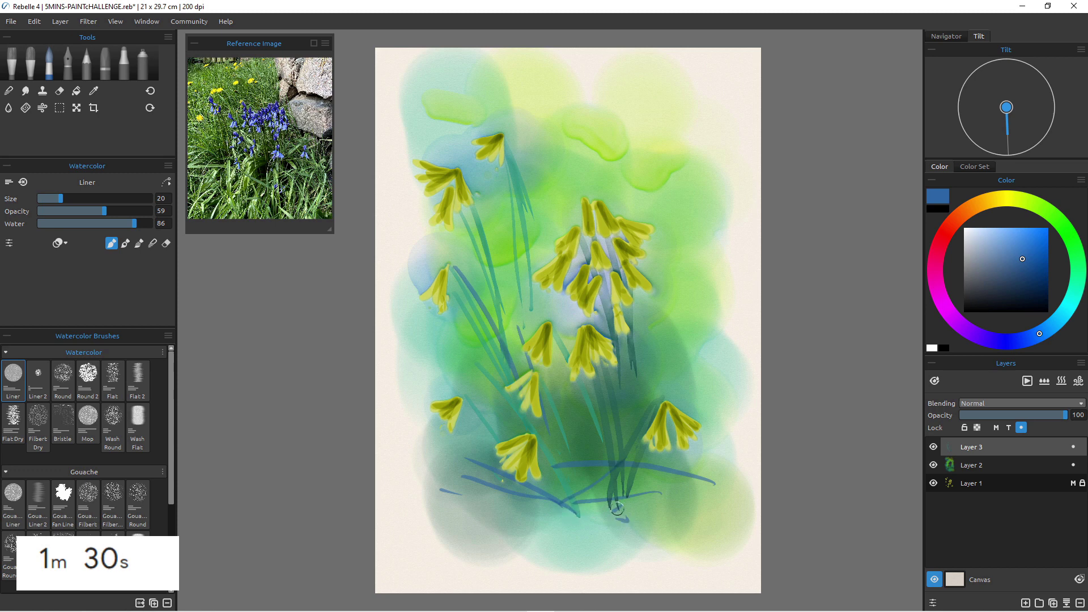
Hide the yellow flower-mask layer and add a new layer above the stems.
left_click(934, 483)
left_click(1026, 603)
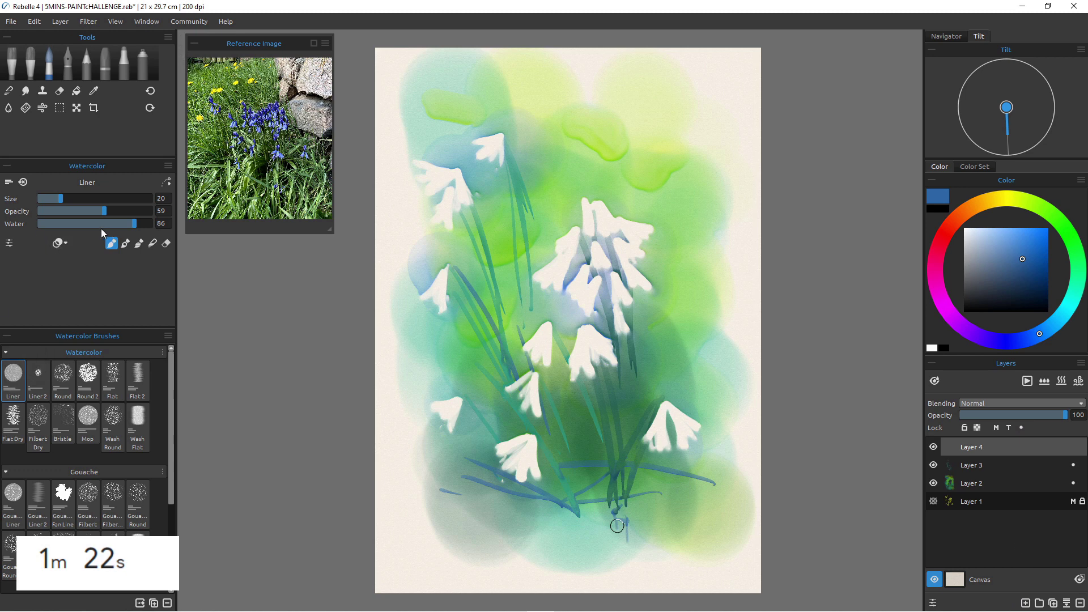
Paint the uppermost left flower and the top petals of the main cluster vivid blue with the Liner at 41 opacity.
left_click_drag(99, 212, 76, 212)
left_click_drag(85, 214, 83, 213)
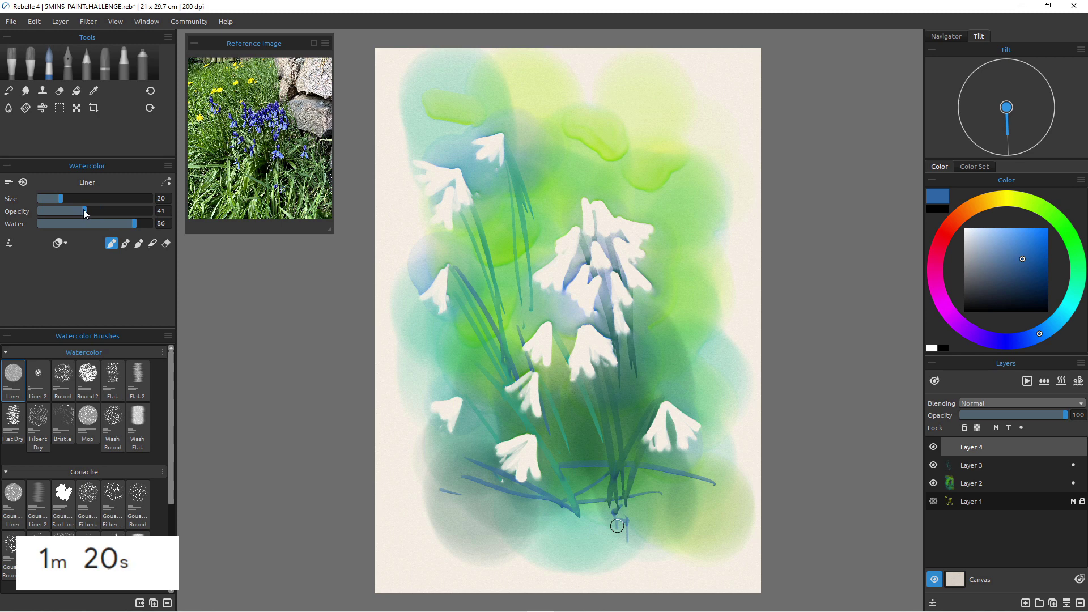
left_click_drag(1037, 335, 1025, 339)
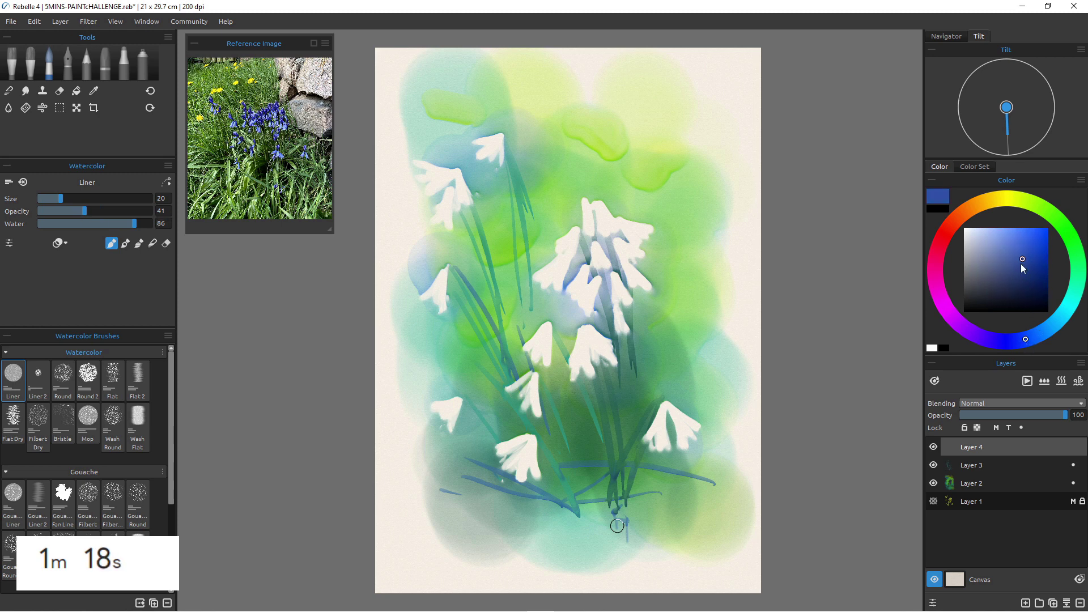
left_click_drag(1023, 258, 1043, 235)
mouse_move(485, 160)
left_mouse_down()
mouse_move(496, 136)
mouse_move(501, 153)
mouse_move(499, 133)
mouse_move(480, 163)
left_mouse_up()
key("bracketright")
mouse_move(585, 201)
left_mouse_down()
mouse_move(591, 236)
mouse_move(617, 218)
mouse_move(633, 243)
left_mouse_up()
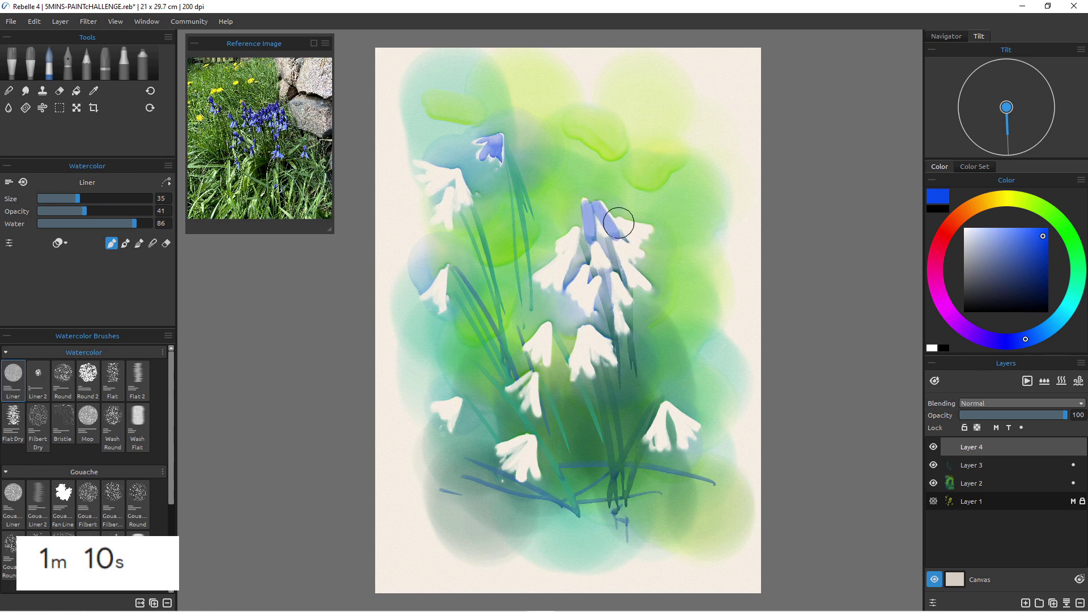
Wash pale blue over the main cluster and most of the surrounding flowers with the Liner at size 45 and 21 opacity.
key("bracketright")
key("bracketright")
key("bracketright")
left_click_drag(81, 217, 61, 216)
mouse_move(620, 219)
left_mouse_down()
mouse_move(646, 239)
mouse_move(612, 255)
mouse_move(616, 241)
mouse_move(643, 288)
mouse_move(592, 245)
mouse_move(601, 261)
mouse_move(594, 308)
mouse_move(612, 297)
mouse_move(613, 278)
mouse_move(615, 319)
mouse_move(586, 274)
mouse_move(571, 300)
mouse_move(557, 250)
mouse_move(574, 232)
mouse_move(547, 305)
mouse_move(593, 342)
mouse_move(589, 328)
mouse_move(574, 366)
mouse_move(604, 391)
left_mouse_up()
mouse_move(668, 408)
left_mouse_down()
mouse_move(675, 425)
mouse_move(660, 437)
left_mouse_up()
mouse_move(513, 390)
left_mouse_down()
mouse_move(522, 443)
mouse_move(473, 450)
mouse_move(458, 420)
mouse_move(469, 434)
mouse_move(527, 441)
mouse_move(535, 472)
mouse_move(512, 475)
mouse_move(455, 402)
mouse_move(439, 431)
left_mouse_up()
mouse_move(426, 292)
left_mouse_down()
mouse_move(446, 277)
mouse_move(443, 300)
left_mouse_up()
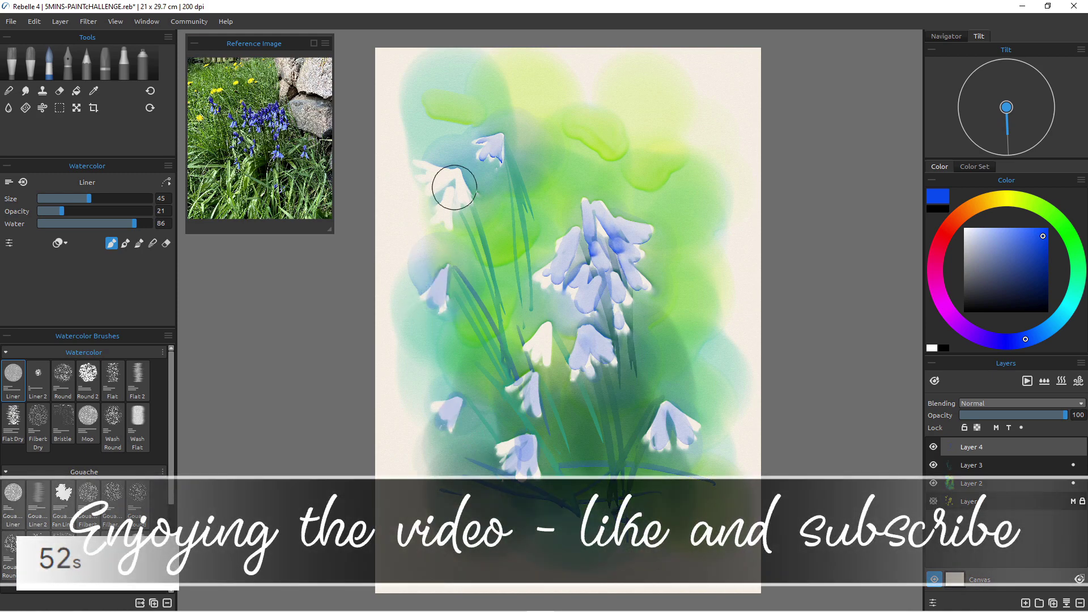
mouse_move(445, 177)
left_mouse_down()
mouse_move(446, 214)
mouse_move(448, 177)
mouse_move(428, 169)
mouse_move(420, 194)
left_mouse_up()
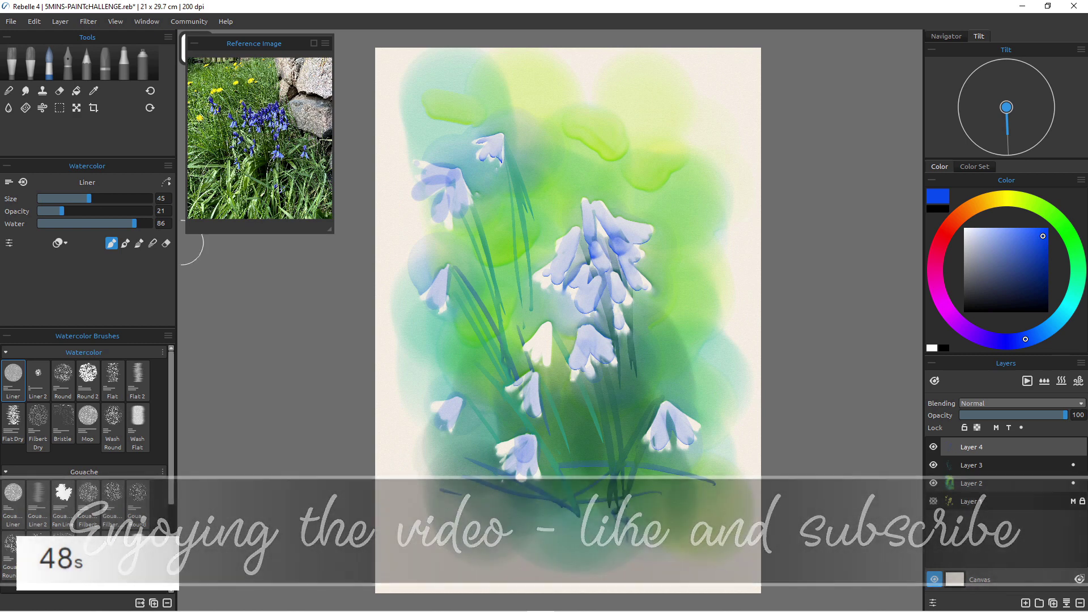
On a new layer, paint blue petal accents on the left and lower-left flowers with the Liner at size 16 and 27 opacity.
left_click(1027, 600)
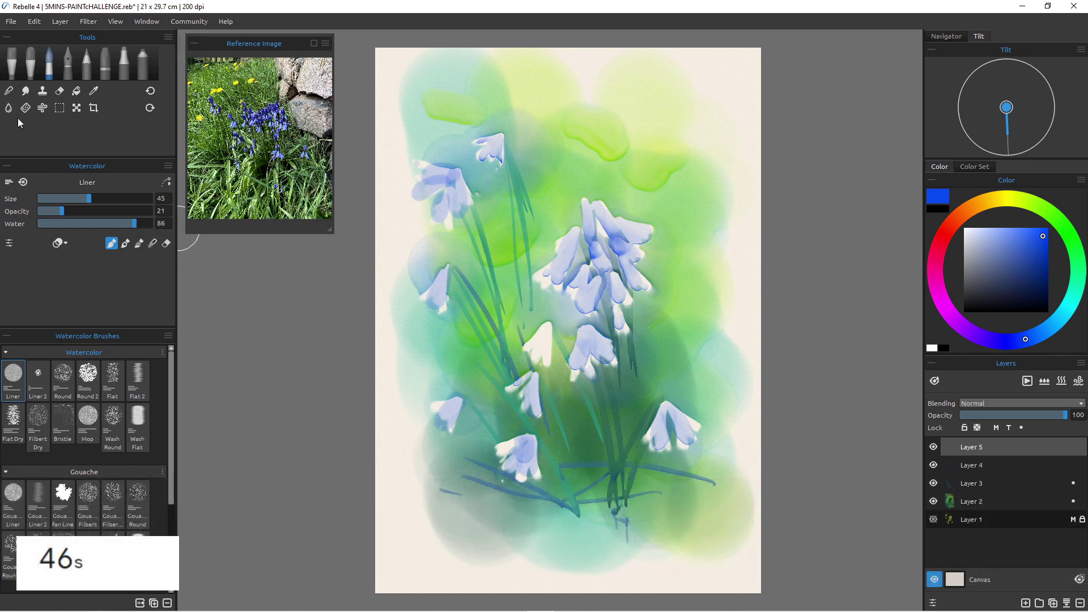
key("bracketleft")
key("bracketleft")
key("bracketleft")
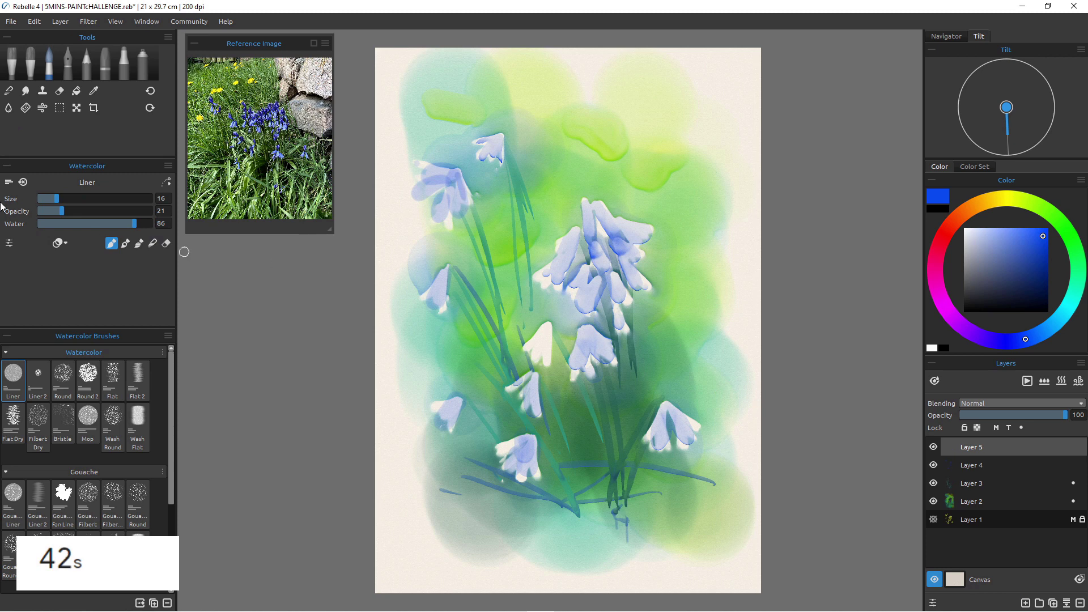
left_click_drag(61, 211, 68, 213)
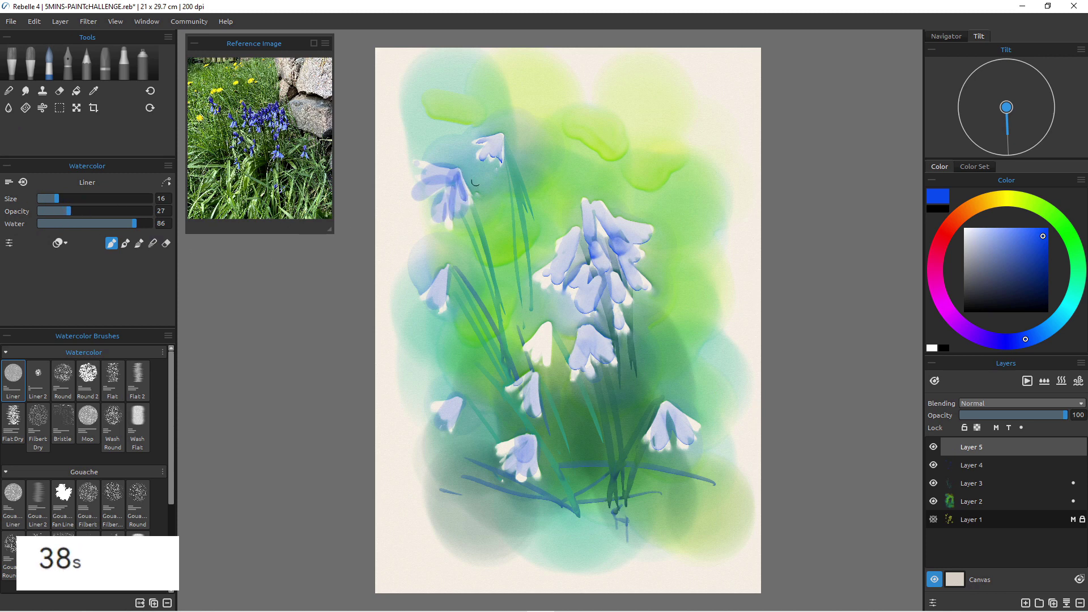
left_click_drag(445, 269, 436, 306)
left_click_drag(461, 397, 453, 429)
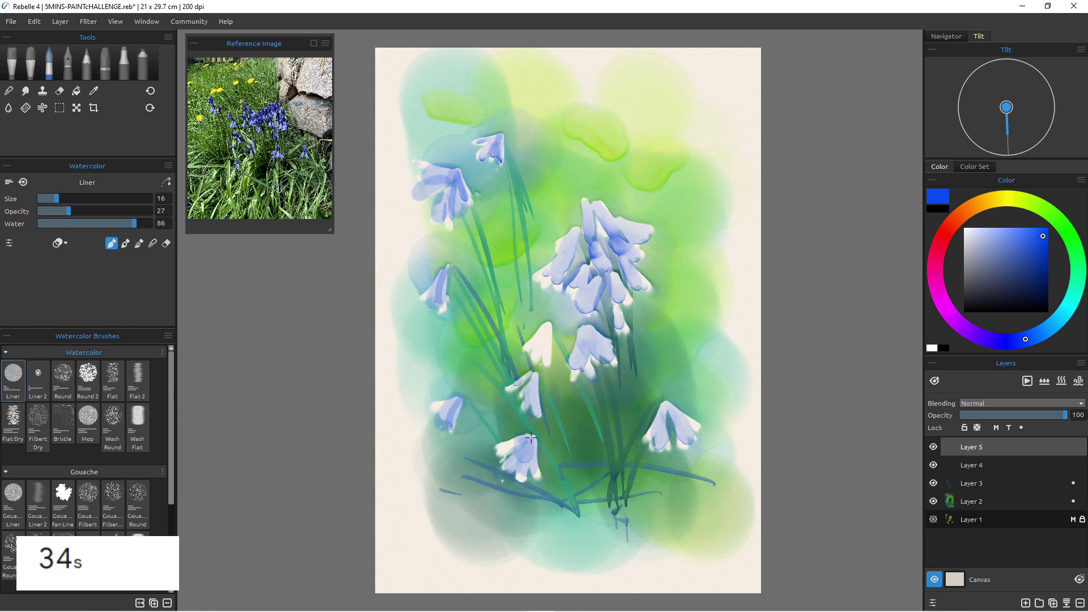
mouse_move(530, 436)
left_mouse_down()
mouse_move(536, 476)
mouse_move(525, 479)
left_mouse_up()
left_click_drag(536, 372, 537, 413)
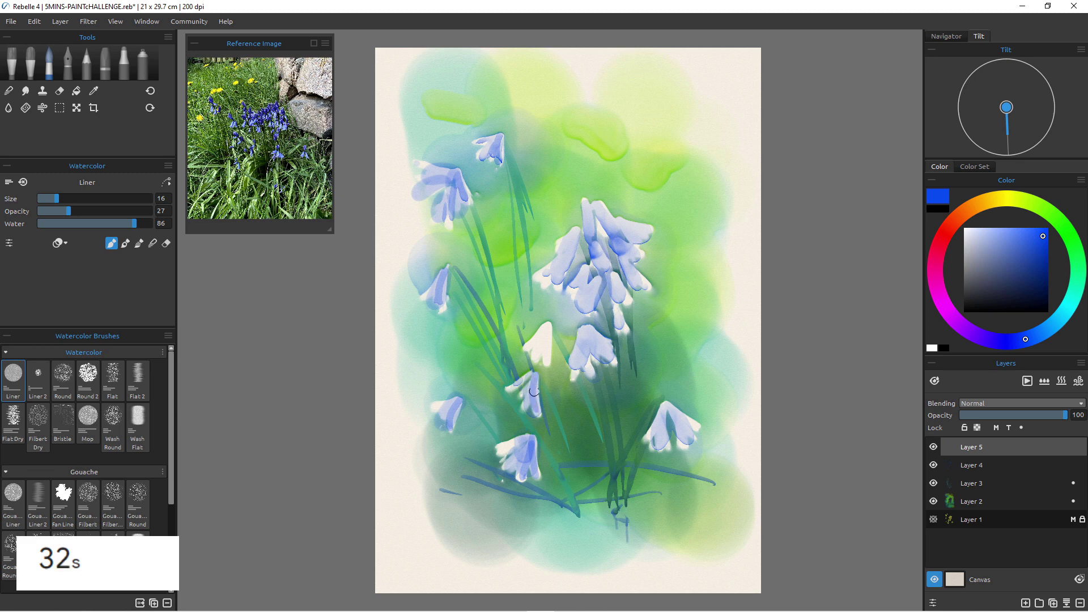
Add fine blue petal strokes to the two central flowers below the main cluster and to the lower-right flower.
left_click_drag(547, 324, 538, 363)
mouse_move(589, 328)
left_mouse_down()
mouse_move(606, 347)
mouse_move(589, 337)
mouse_move(591, 376)
left_mouse_up()
mouse_move(671, 406)
left_mouse_down()
mouse_move(693, 434)
mouse_move(678, 441)
left_mouse_up()
Define the petals of the main bluebell cluster with fine blue strokes, from its lower blooms up to the top.
mouse_move(611, 274)
left_mouse_down()
mouse_move(623, 298)
mouse_move(610, 273)
mouse_move(618, 301)
mouse_move(585, 285)
mouse_move(598, 278)
mouse_move(582, 296)
left_mouse_up()
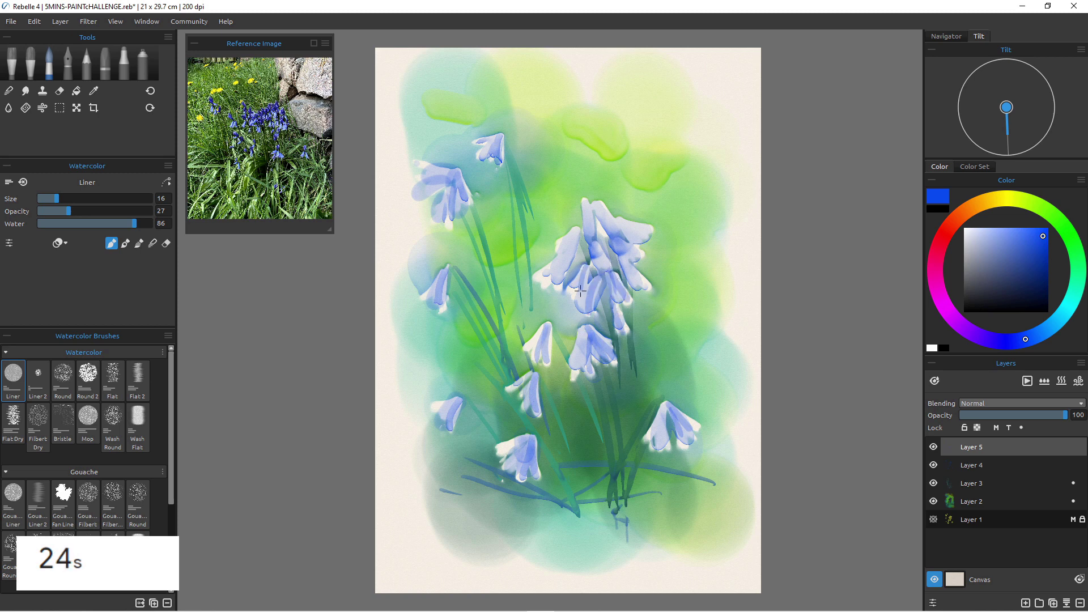
left_click_drag(571, 249, 569, 291)
left_click_drag(577, 228, 570, 294)
left_click_drag(600, 252, 605, 266)
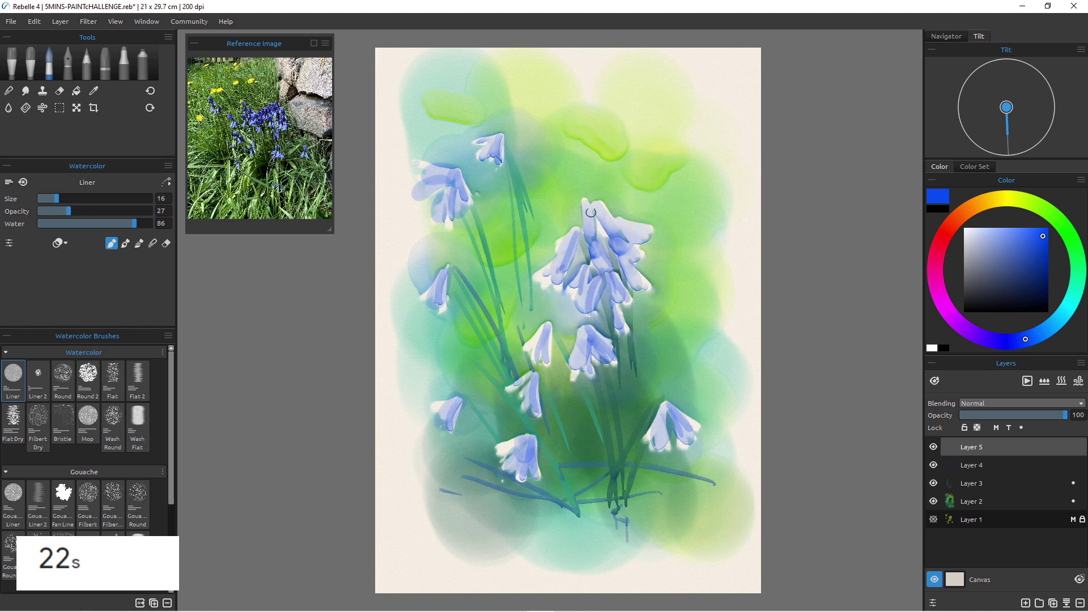
mouse_move(588, 203)
left_mouse_down()
mouse_move(624, 235)
mouse_move(642, 242)
mouse_move(616, 219)
mouse_move(647, 230)
mouse_move(615, 220)
mouse_move(627, 253)
mouse_move(619, 302)
mouse_move(627, 263)
mouse_move(655, 292)
left_mouse_up()
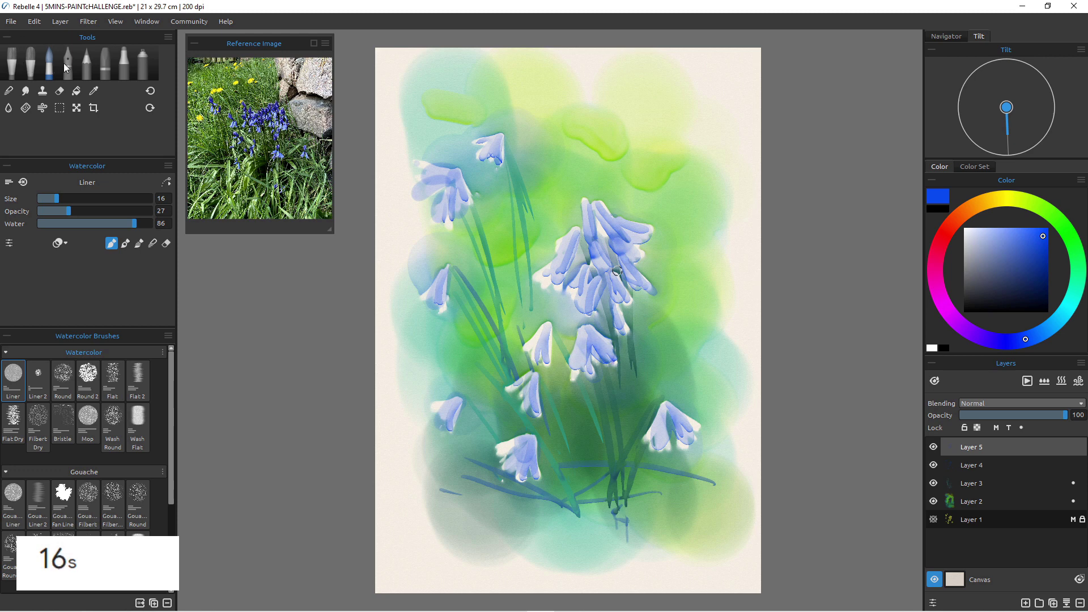
Sign the painting in blue at its lower-left corner with the 8B pencil at size 2.
left_click(87, 63)
mouse_move(407, 539)
left_mouse_down()
mouse_move(425, 554)
mouse_move(427, 542)
mouse_move(431, 553)
mouse_move(438, 536)
mouse_move(464, 556)
mouse_move(503, 543)
left_mouse_up()
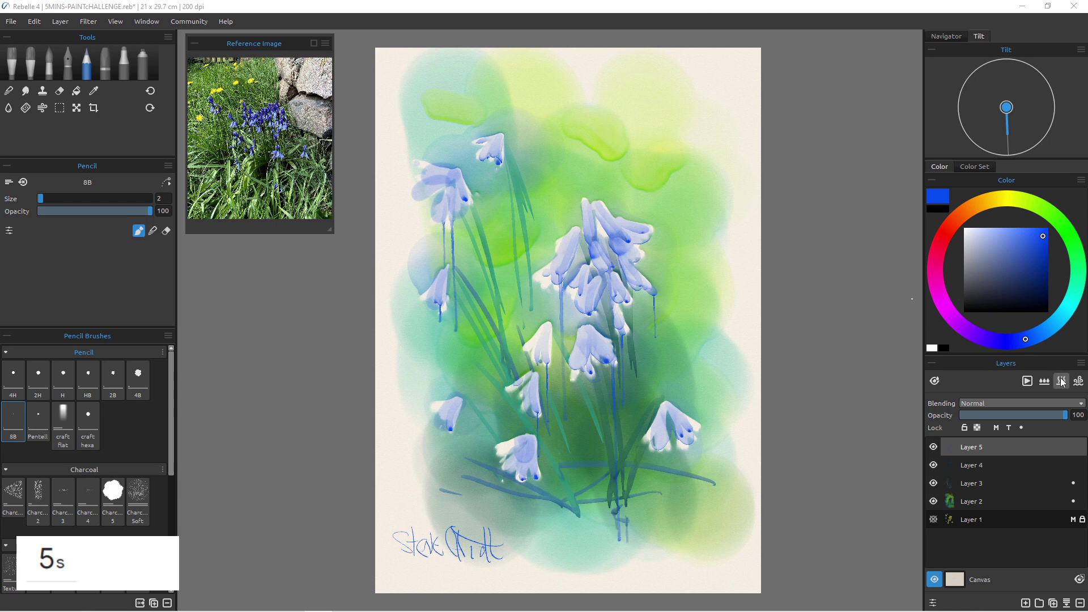
Dry the watercolor on Layer 4, Layer 3 and Layer 2 in turn.
left_click(979, 465)
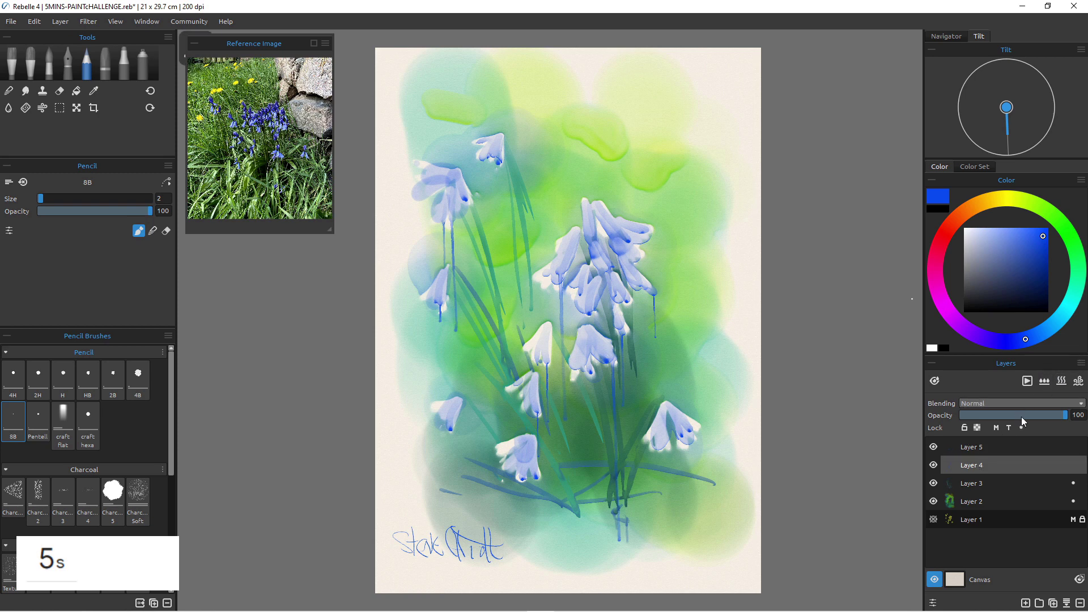
left_click(992, 484)
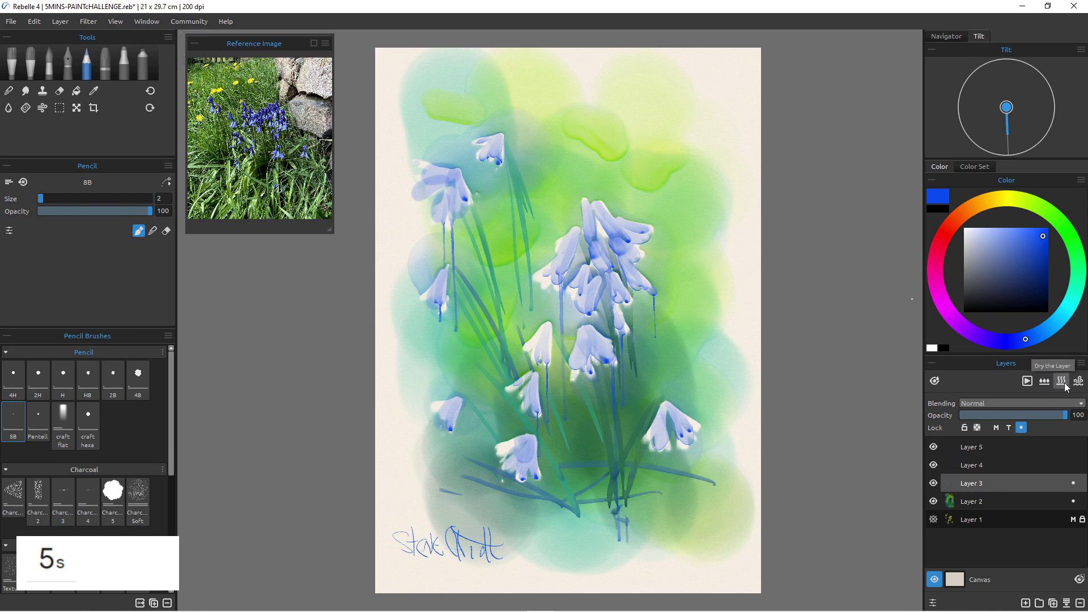
left_click(975, 502)
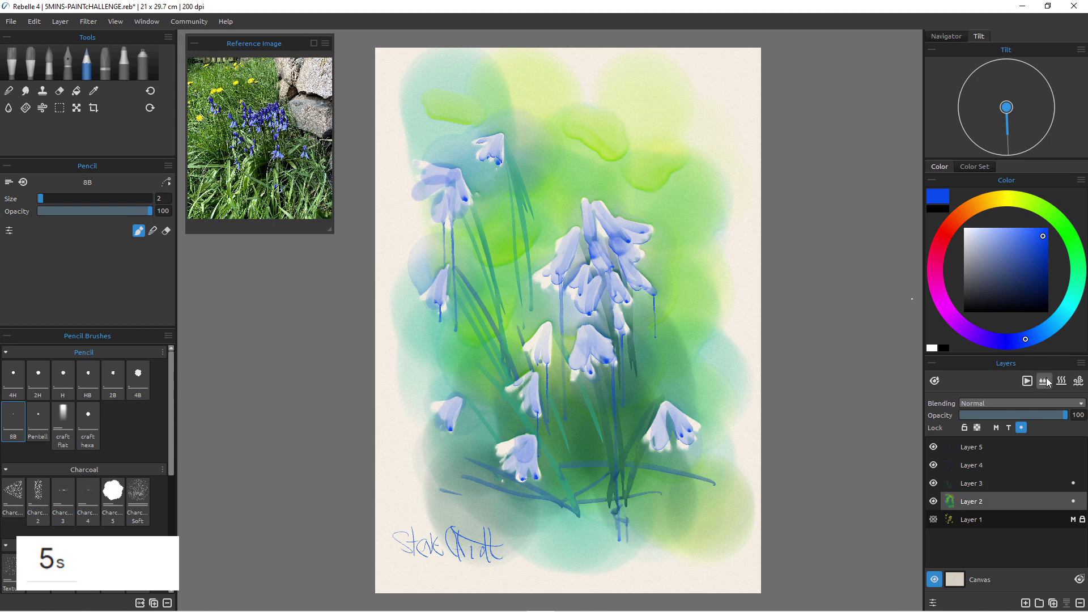